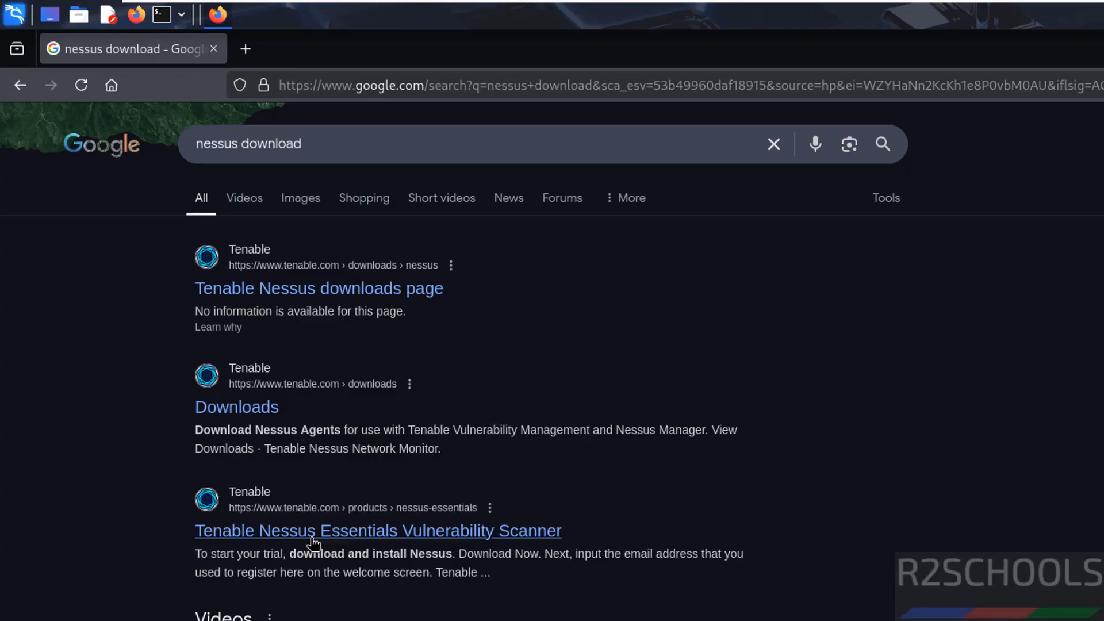
- Open the Tenable Nessus Essentials page and register for an activation code with the first name, last name and business email
{"action": "left_click", "coordinate": [311, 536]}
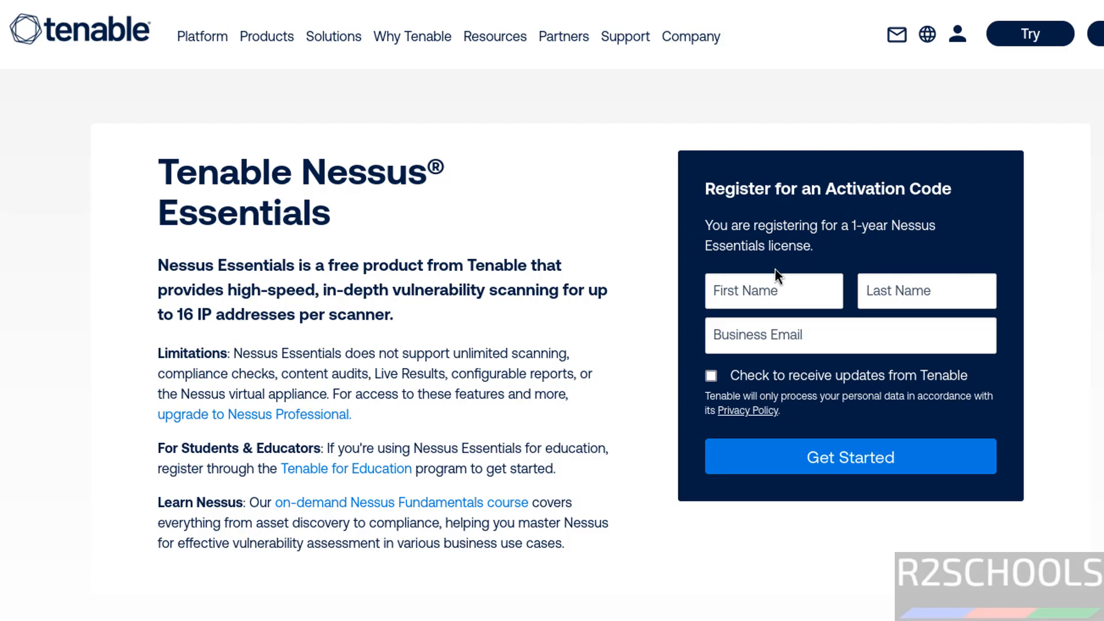
{"action": "left_click", "coordinate": [749, 289]}
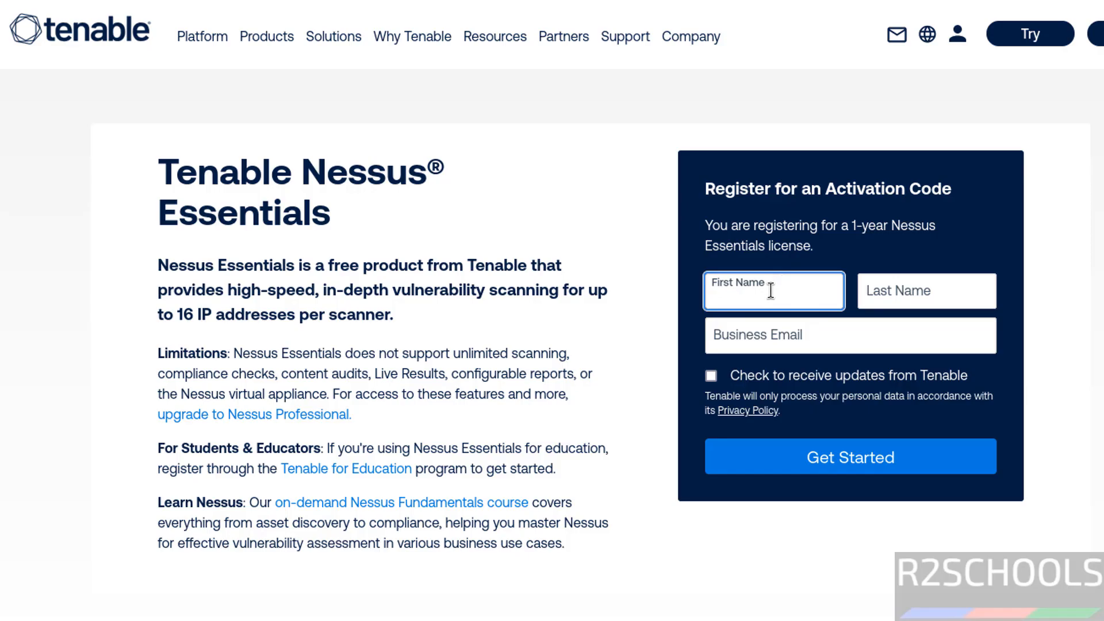
{"action": "key", "text": "Tab"}
{"action": "key", "text": "Tab"}
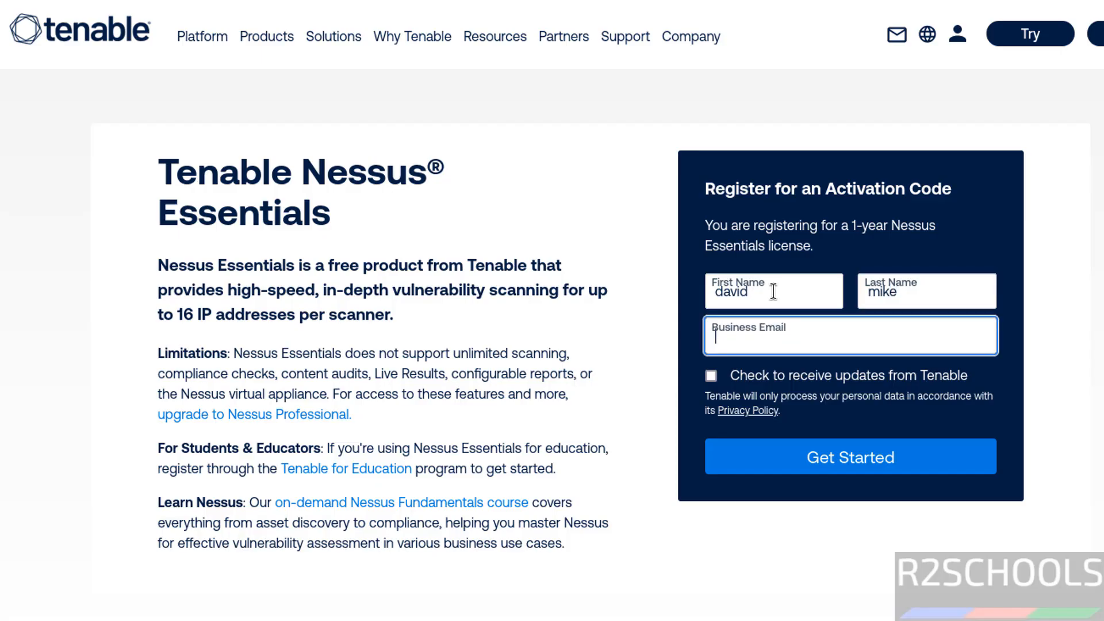
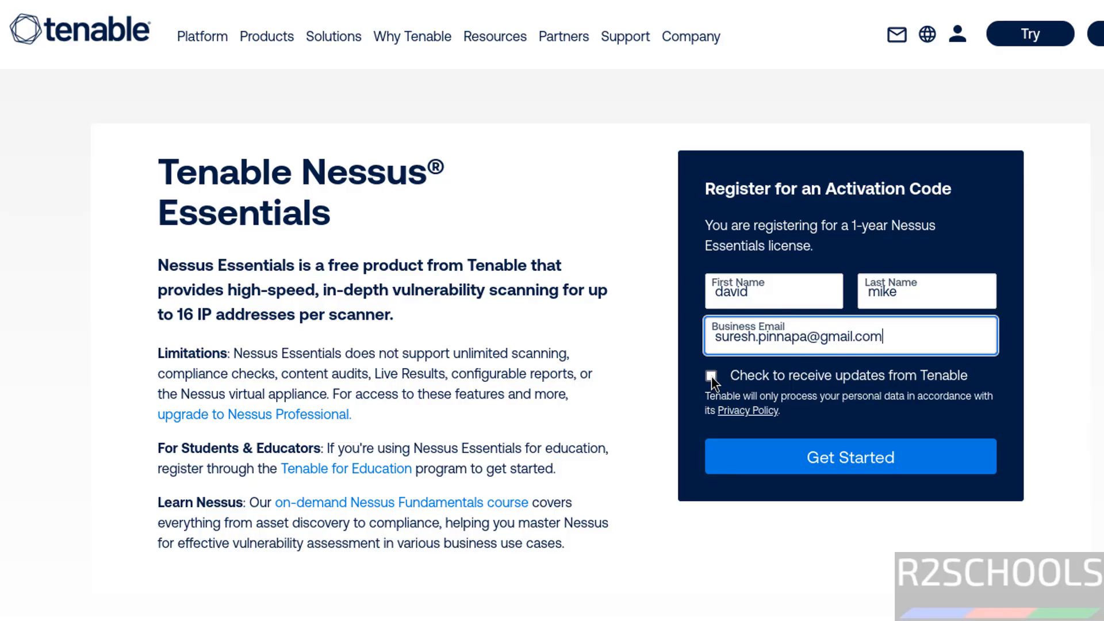
{"action": "left_click", "coordinate": [769, 462]}
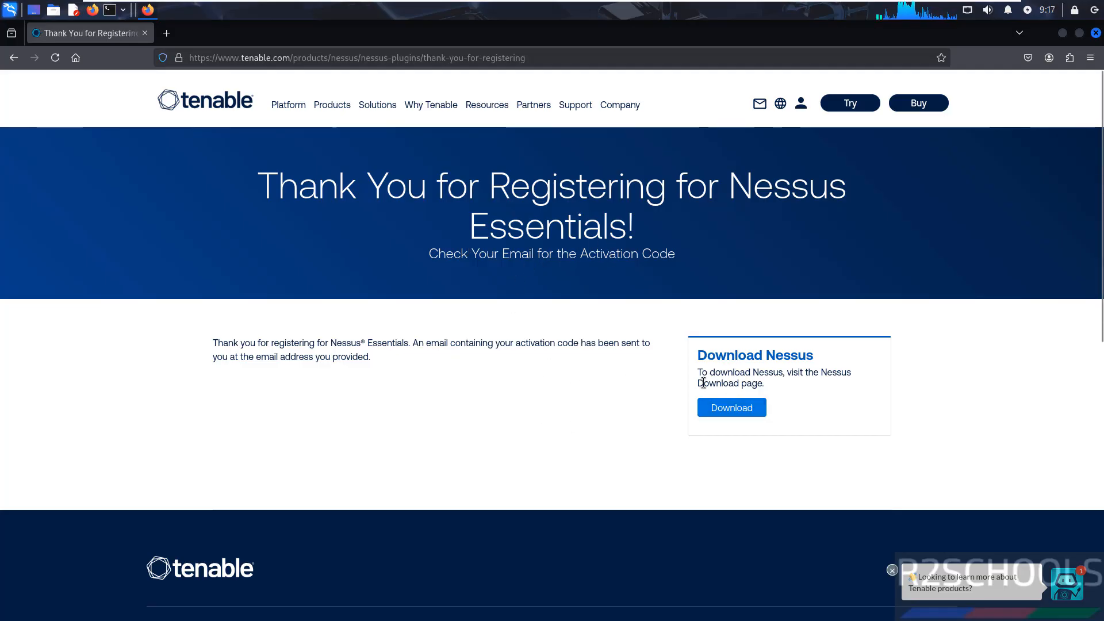
- Download Nessus 10.8.4 for the Linux - Ubuntu - amd64 platform from the Nessus download page, accepting the license agreement
{"action": "left_click", "coordinate": [705, 410]}
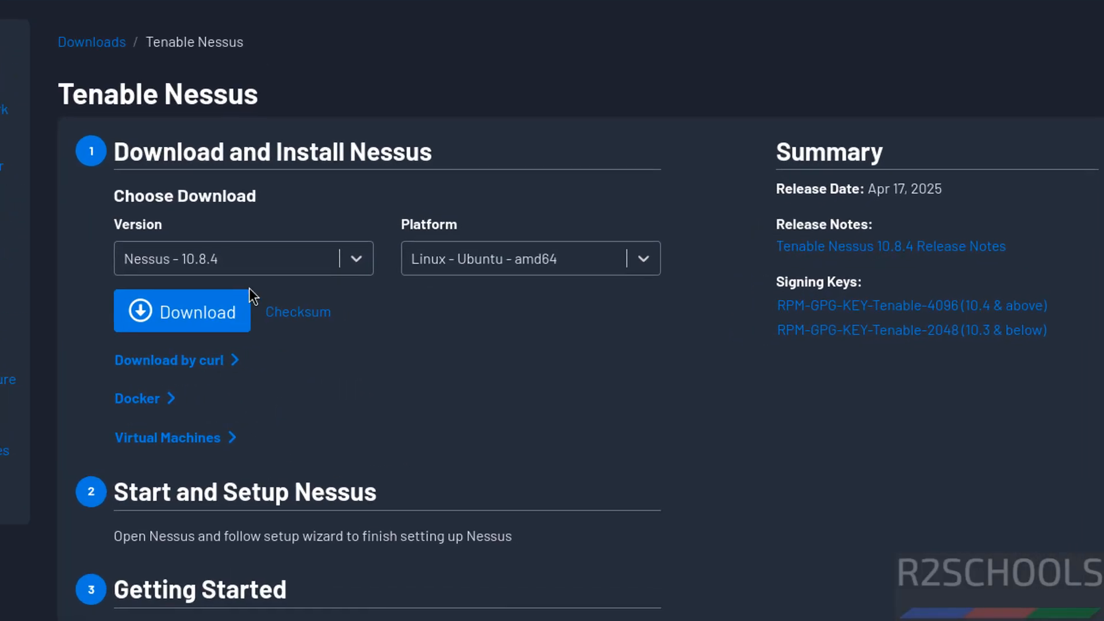
{"action": "left_click", "coordinate": [220, 264]}
{"action": "left_click", "coordinate": [220, 263]}
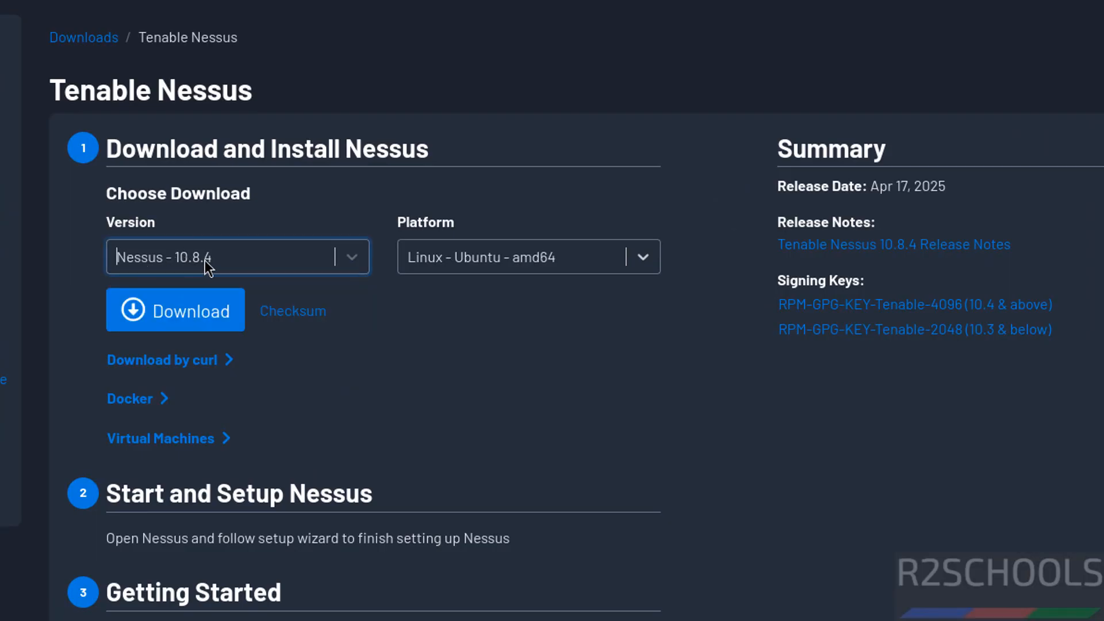
{"action": "left_click", "coordinate": [475, 264]}
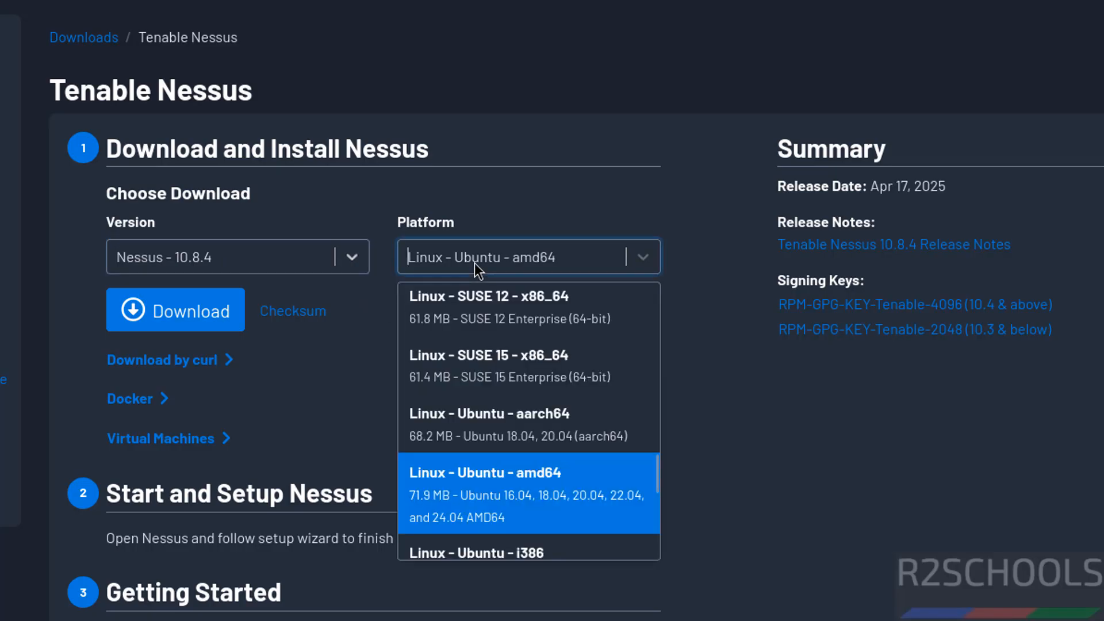
{"action": "scroll", "coordinate": [642, 479], "scroll_direction": "down", "scroll_amount": 3}
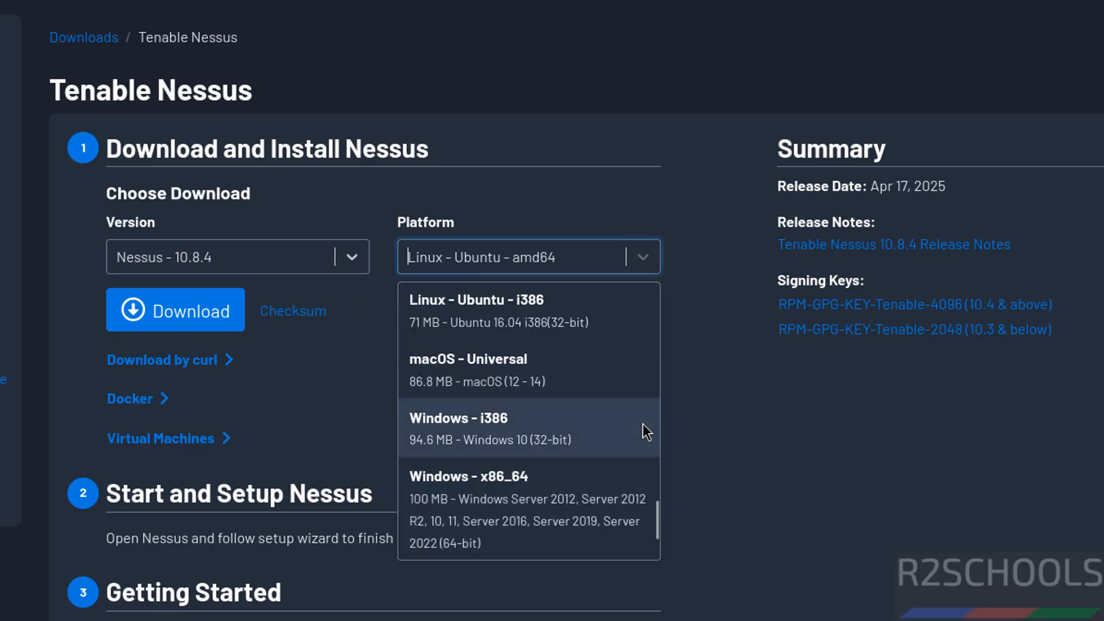
{"action": "left_click", "coordinate": [655, 367]}
{"action": "scroll", "coordinate": [567, 397], "scroll_direction": "down", "scroll_amount": 5}
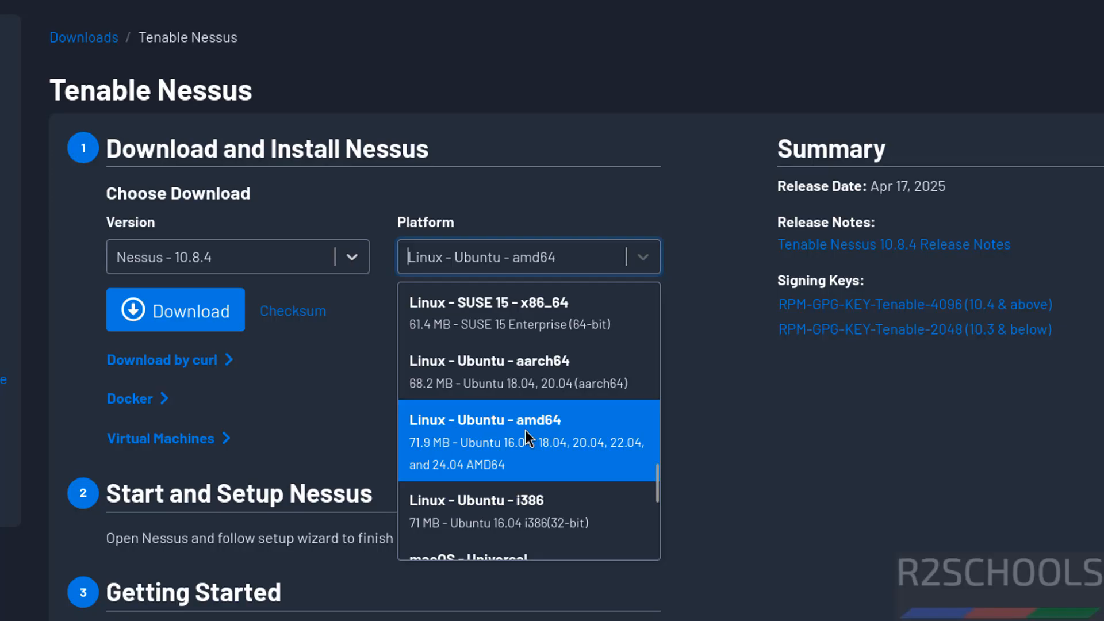
{"action": "left_click", "coordinate": [461, 441]}
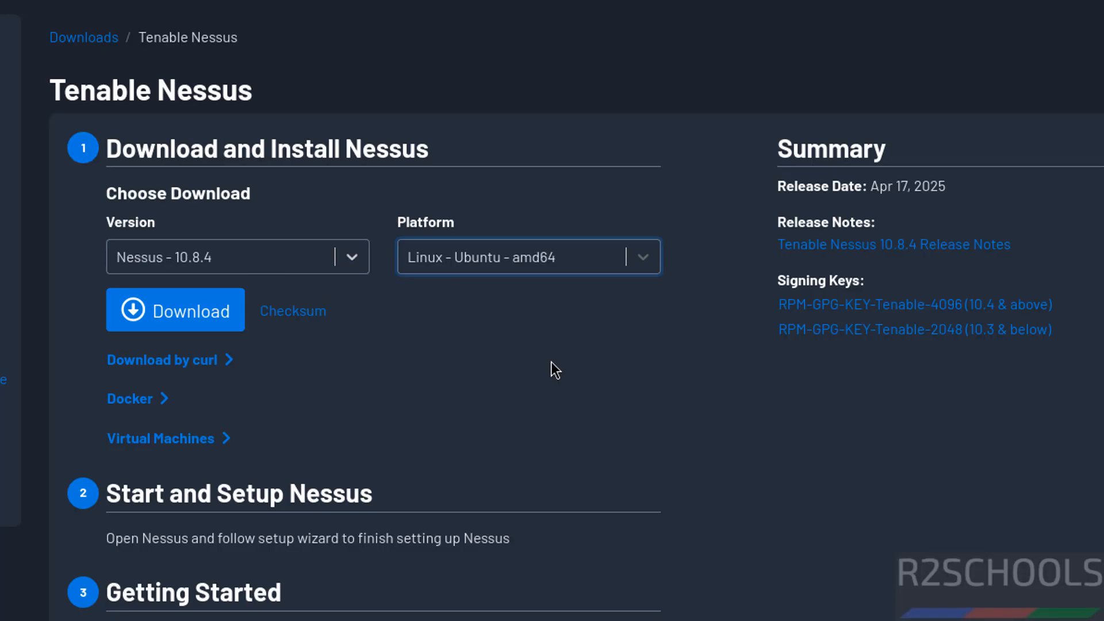
{"action": "left_click", "coordinate": [196, 303]}
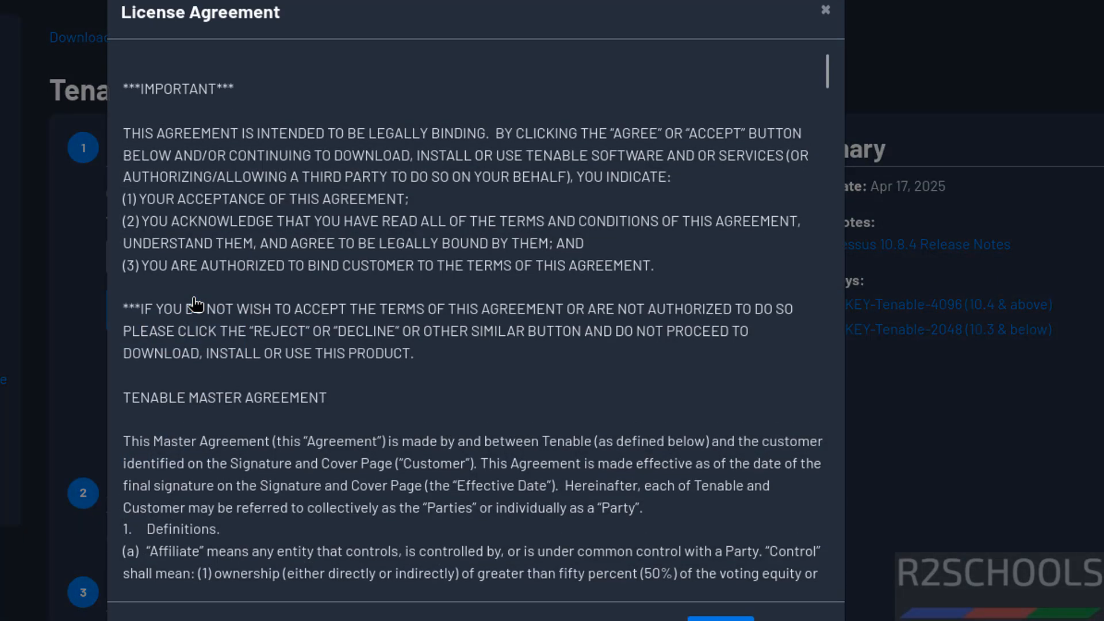
{"action": "left_click", "coordinate": [719, 618]}
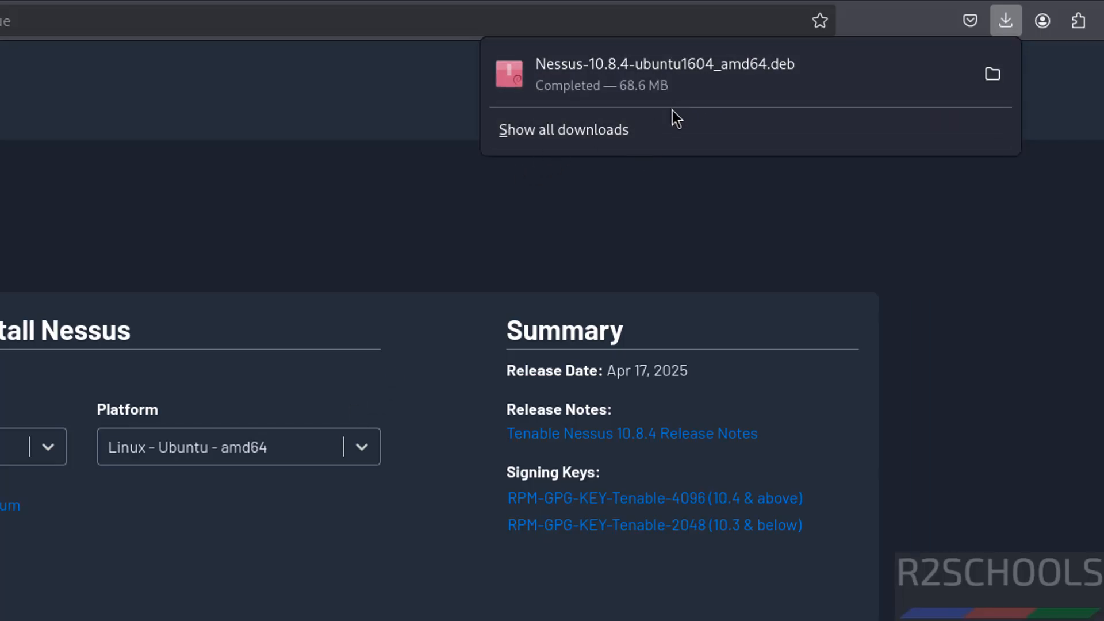
- Switch to the terminal, change to the Downloads directory and list its files on a cleared screen
{"action": "key", "text": "alt+Tab"}
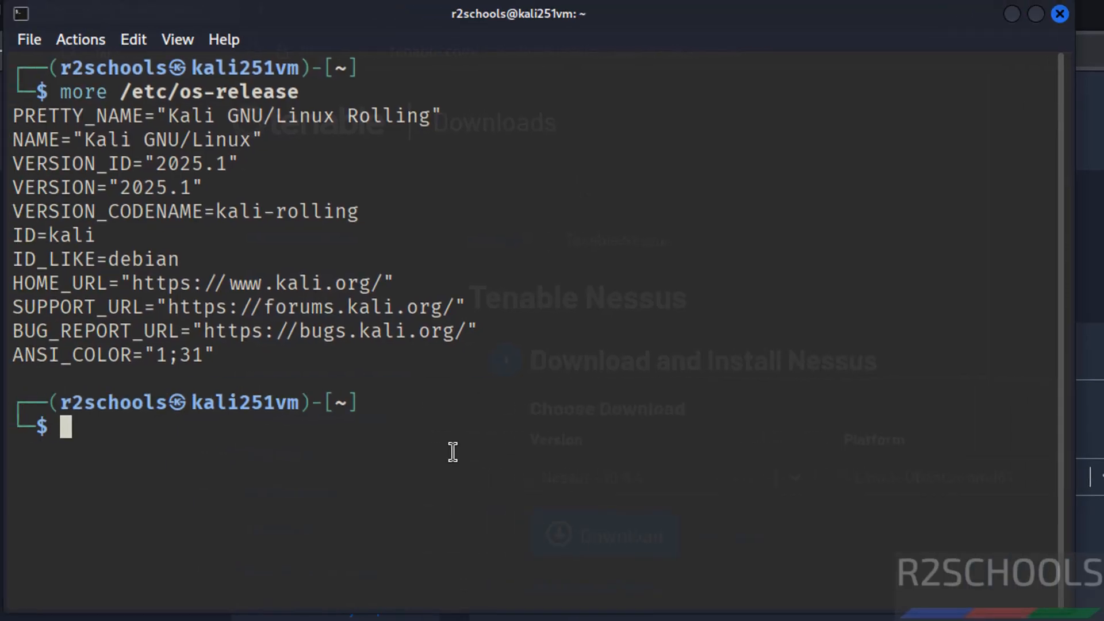
{"action": "type", "text": "cd Do"}
{"action": "key", "text": "Tab"}
{"action": "key", "text": "Return"}
{"action": "type", "text": "l"}
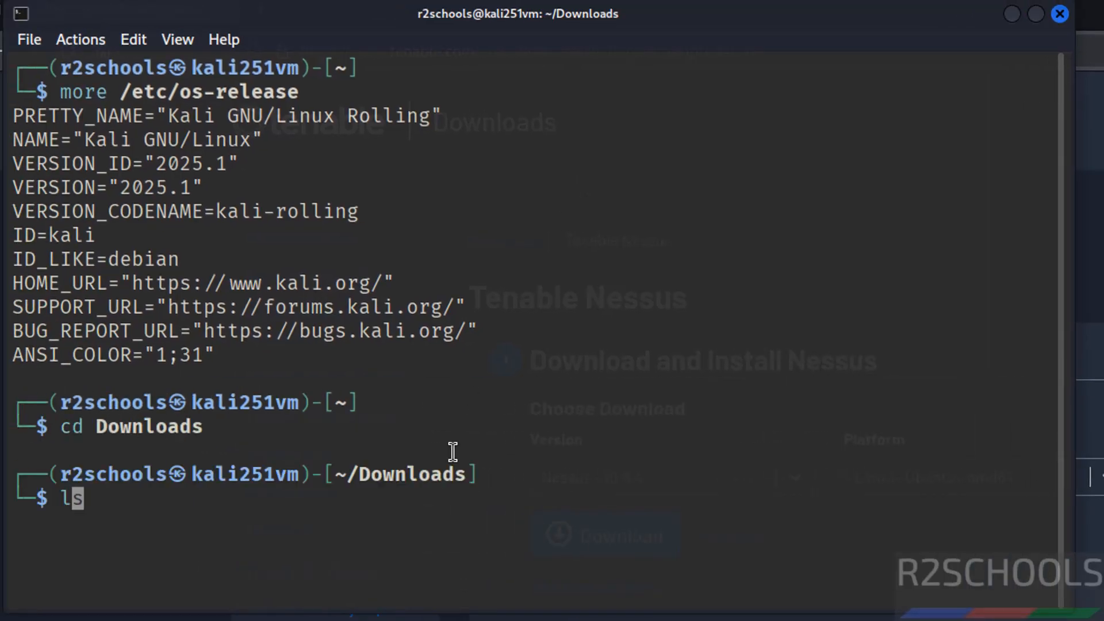
{"action": "type", "text": "s"}
{"action": "key", "text": "Return"}
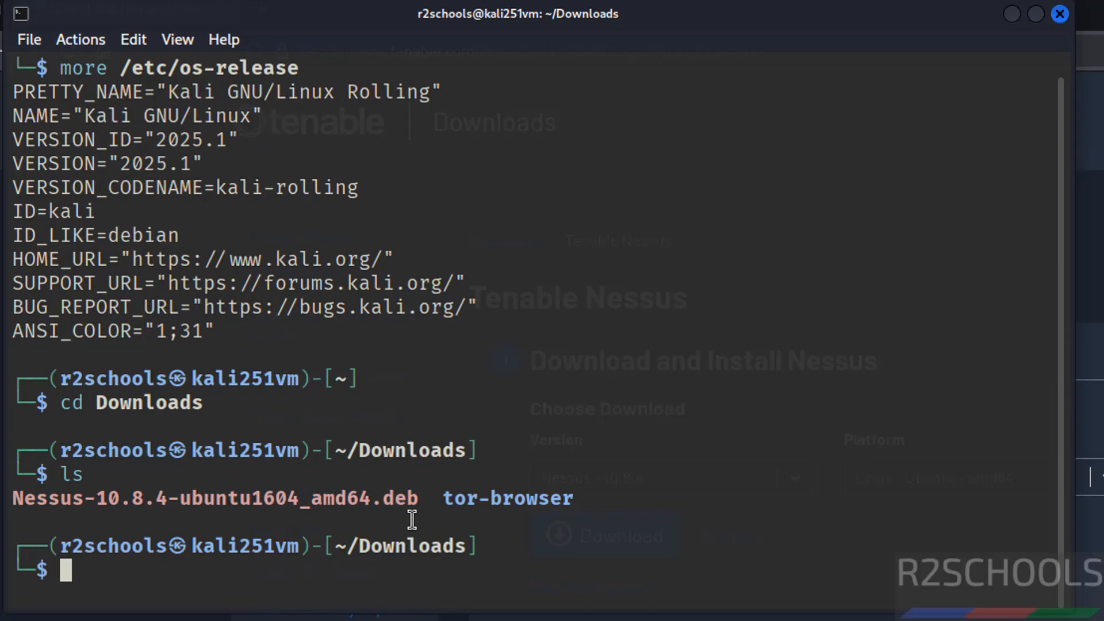
{"action": "key", "text": "ctrl+l"}
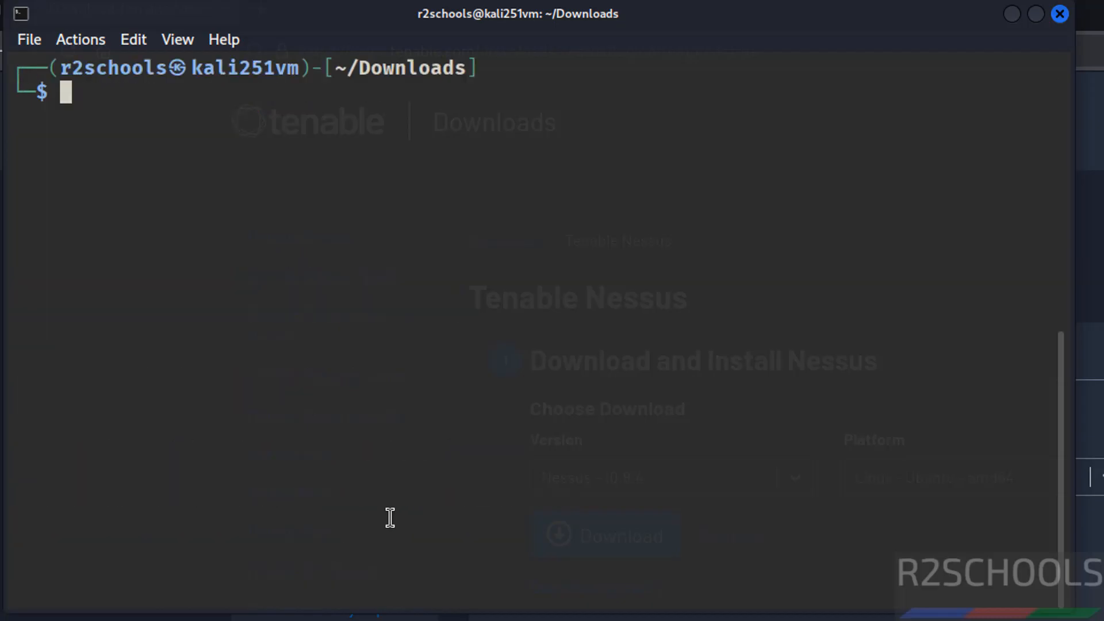
{"action": "type", "text": "ls"}
{"action": "key", "text": "Return"}
- Install Nessus-10.8.4-ubuntu1604_amd64.deb using sudo dpkg -i, authenticating with the sudo password
{"action": "type", "text": "sudo "}
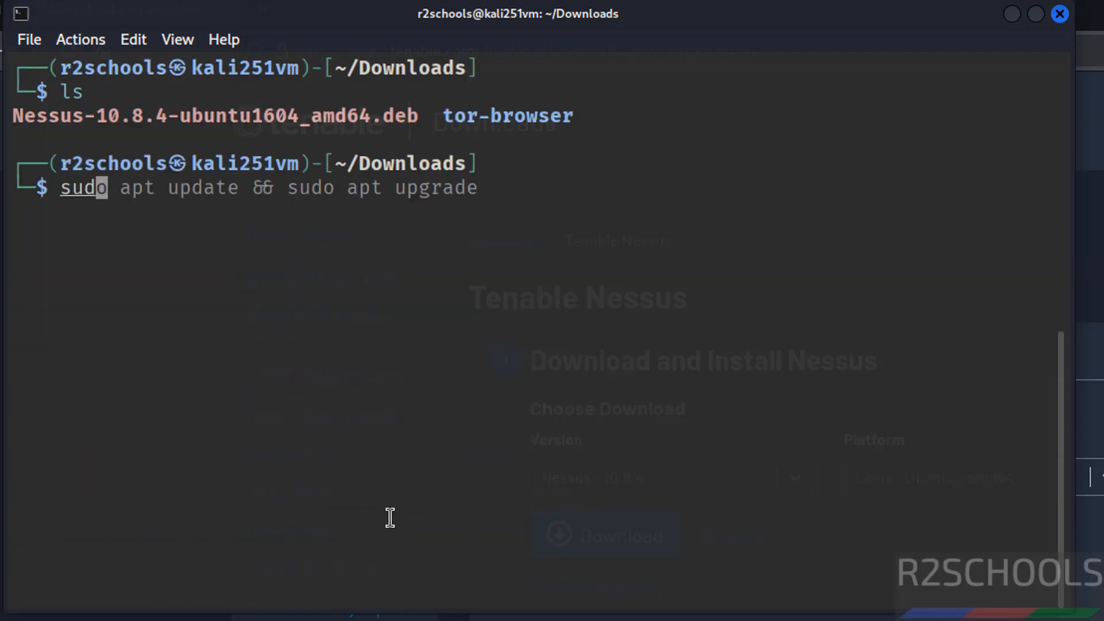
{"action": "type", "text": "dpkg -i "}
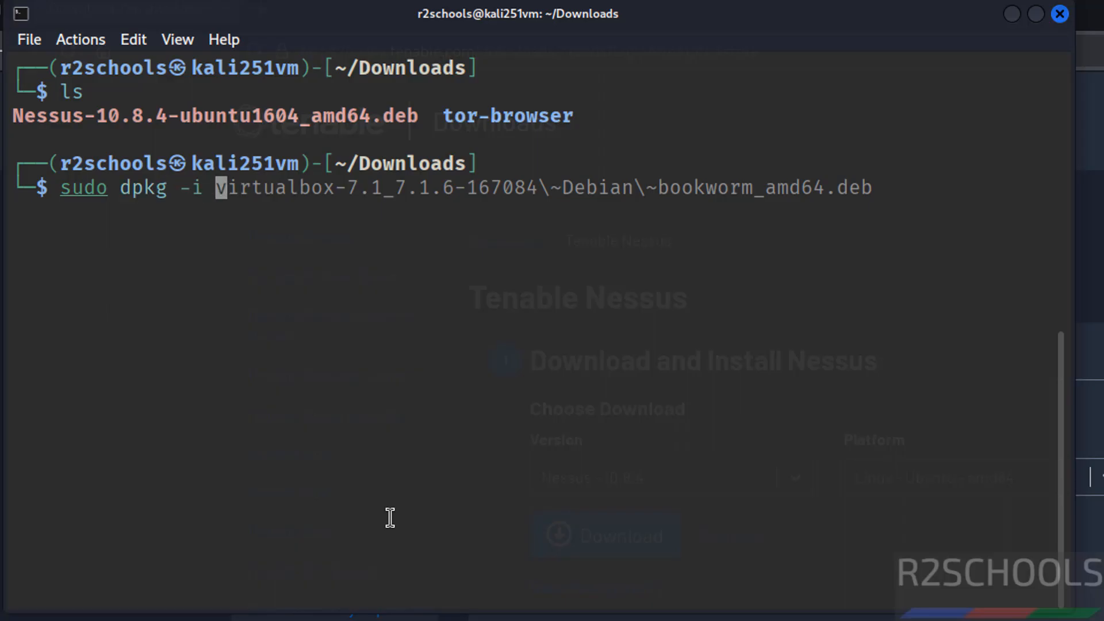
{"action": "type", "text": "Nessus"}
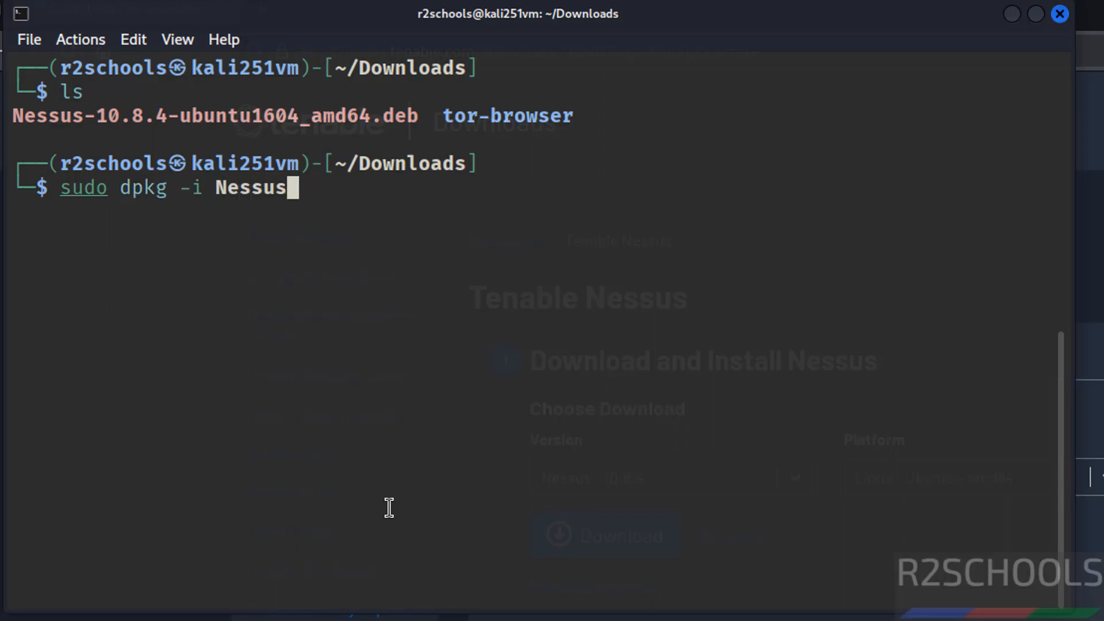
{"action": "key", "text": "Tab"}
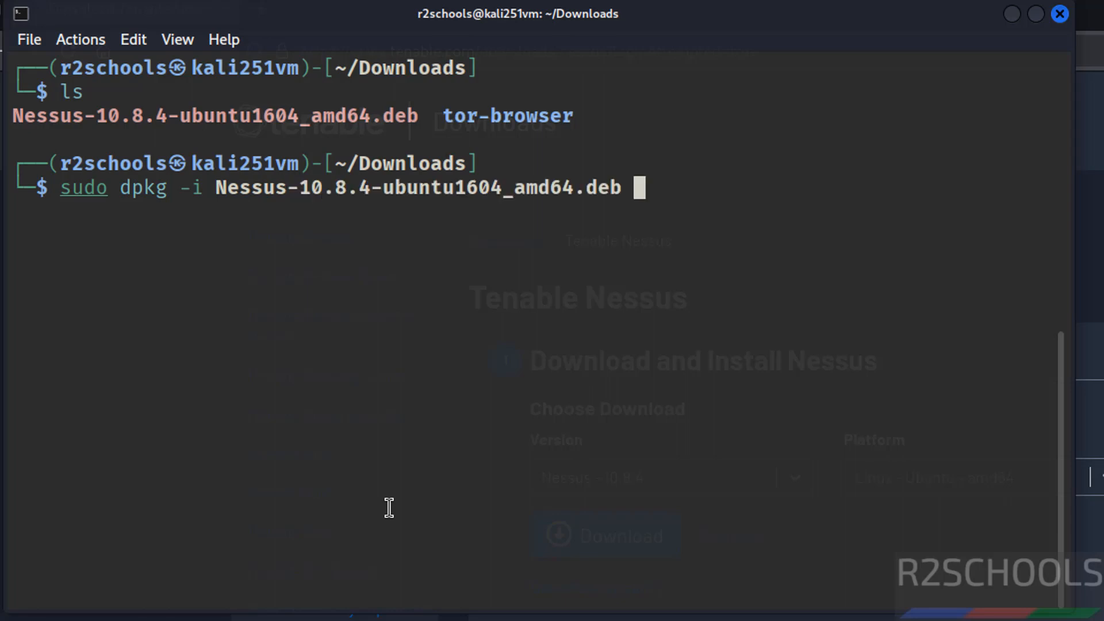
{"action": "key", "text": "Return"}
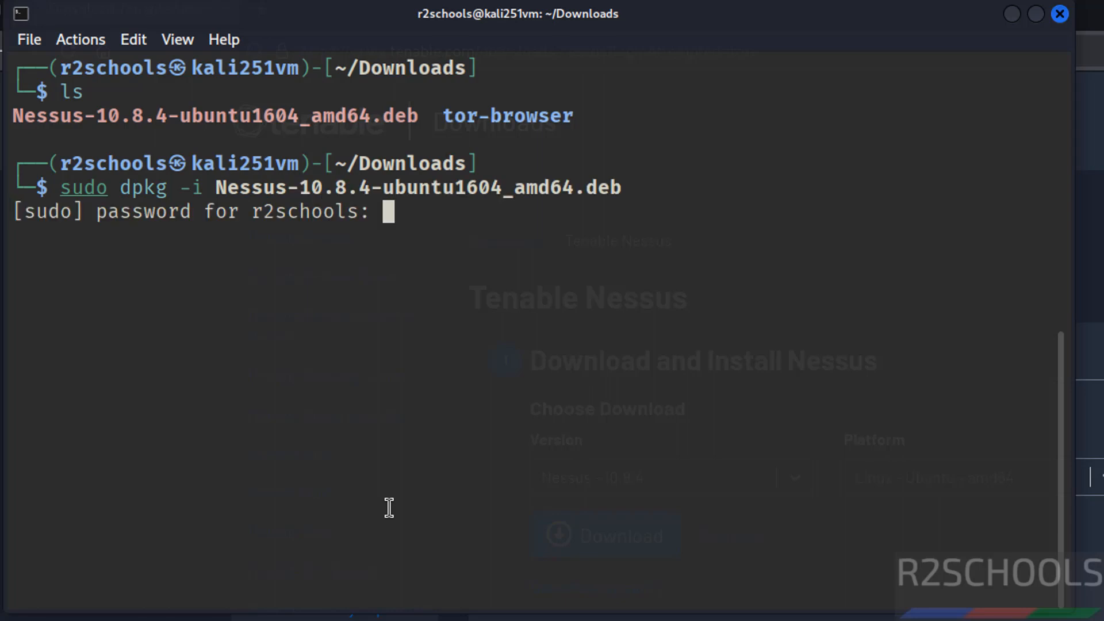
{"action": "key", "text": "Return"}
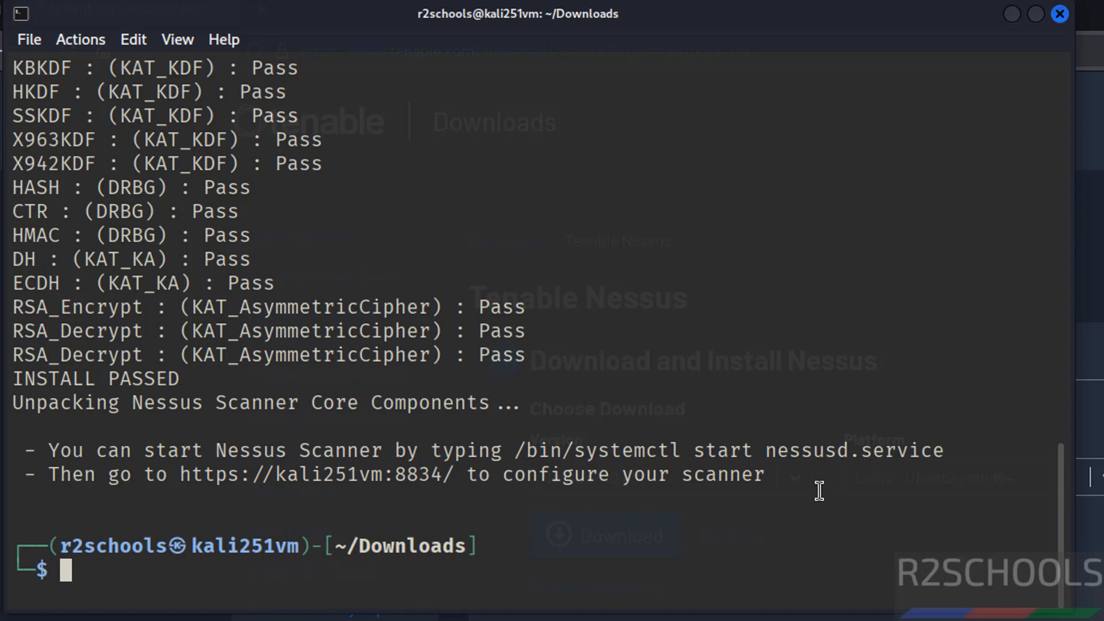
- Check the status of the nessusd service with sudo systemctl status nessusd and leave the output view
{"action": "type", "text": "sudo sys"}
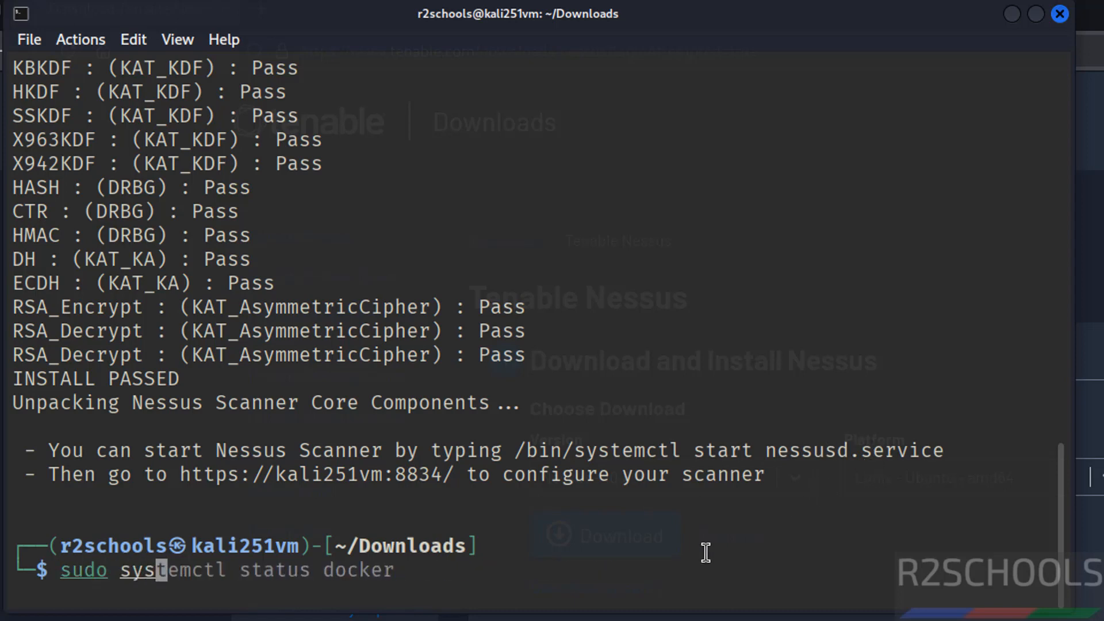
{"action": "type", "text": "temctl status "}
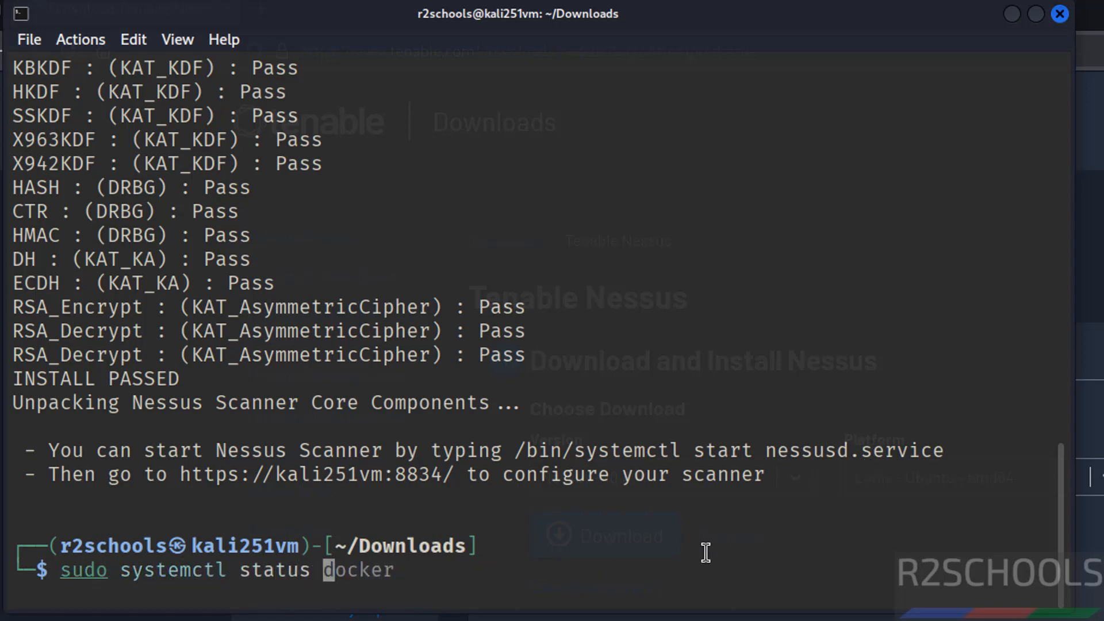
{"action": "type", "text": "nessusd"}
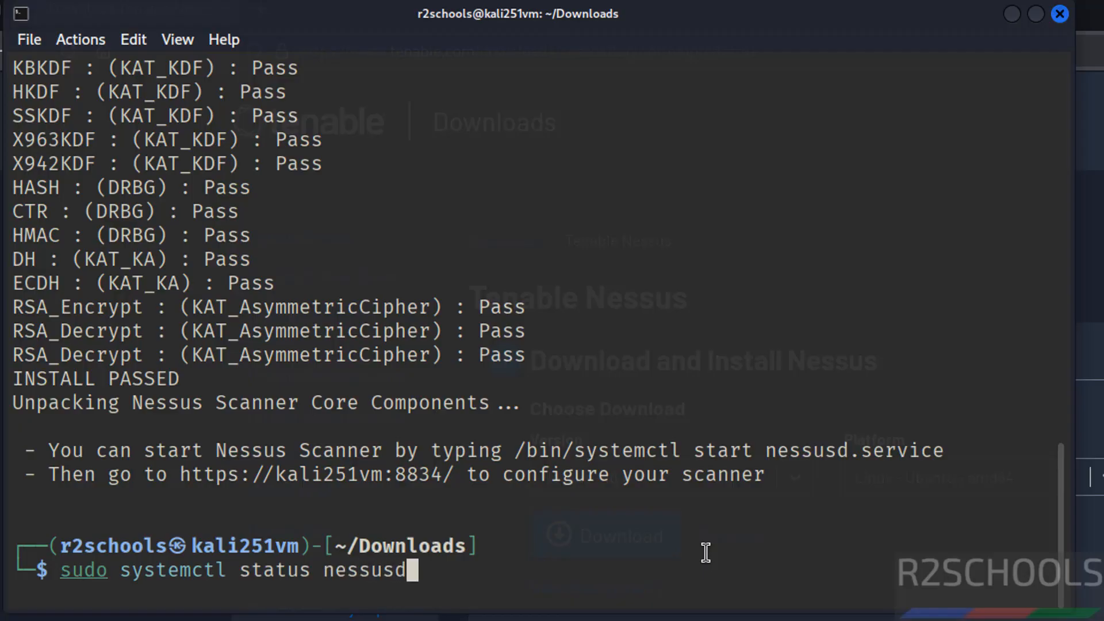
{"action": "key", "text": "Return"}
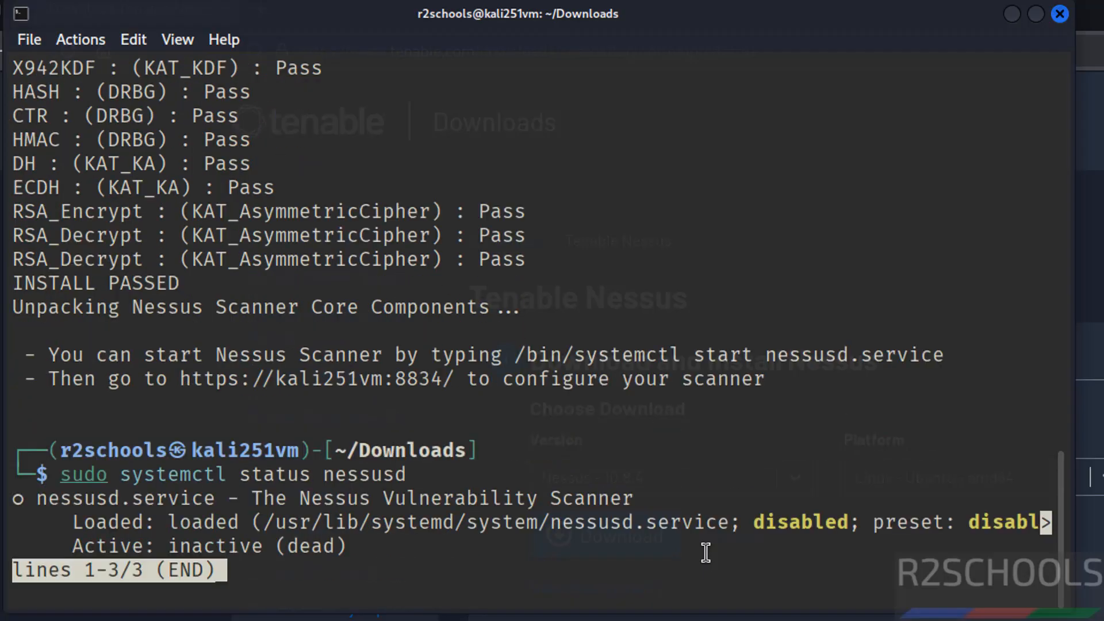
{"action": "key", "text": "q"}
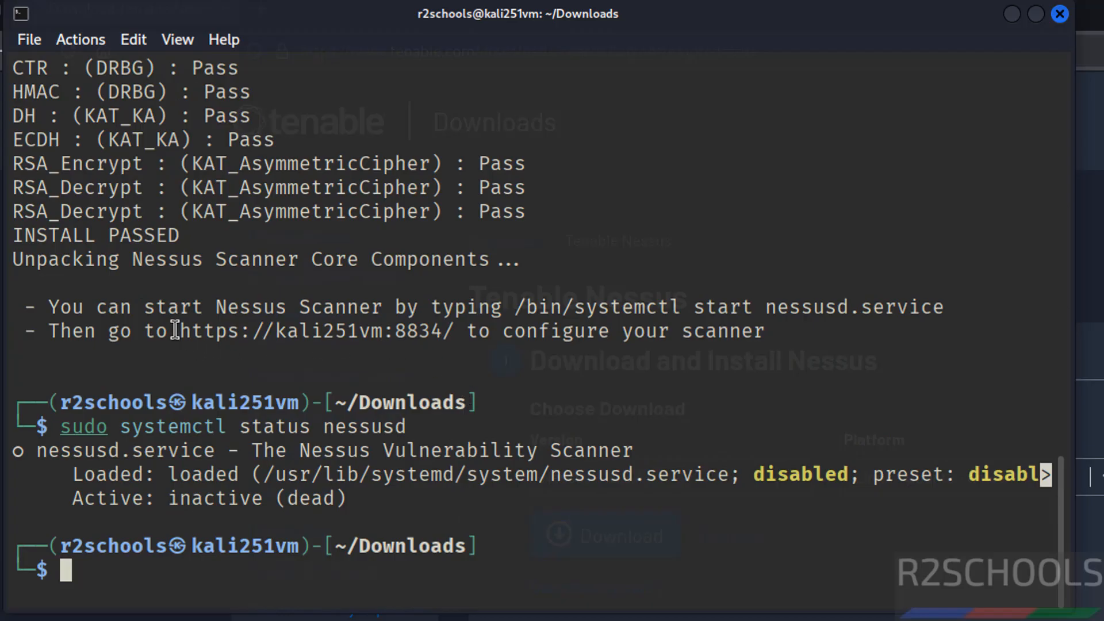
{"action": "left_click_drag", "start_coordinate": [175, 330], "coordinate": [456, 327]}
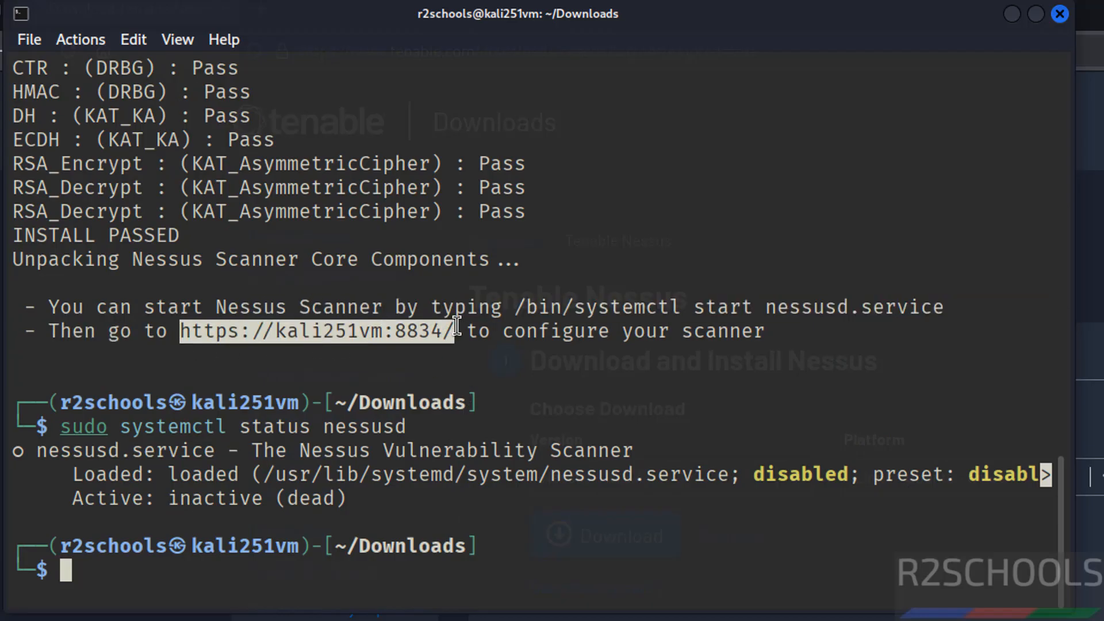
{"action": "right_click", "coordinate": [267, 333]}
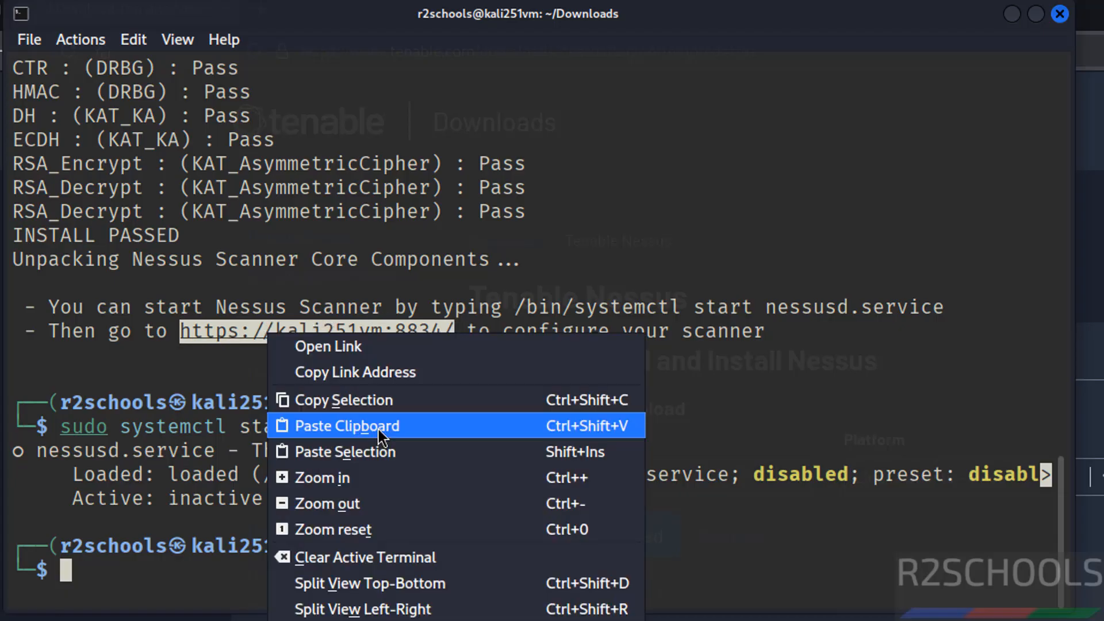
{"action": "left_click", "coordinate": [384, 401]}
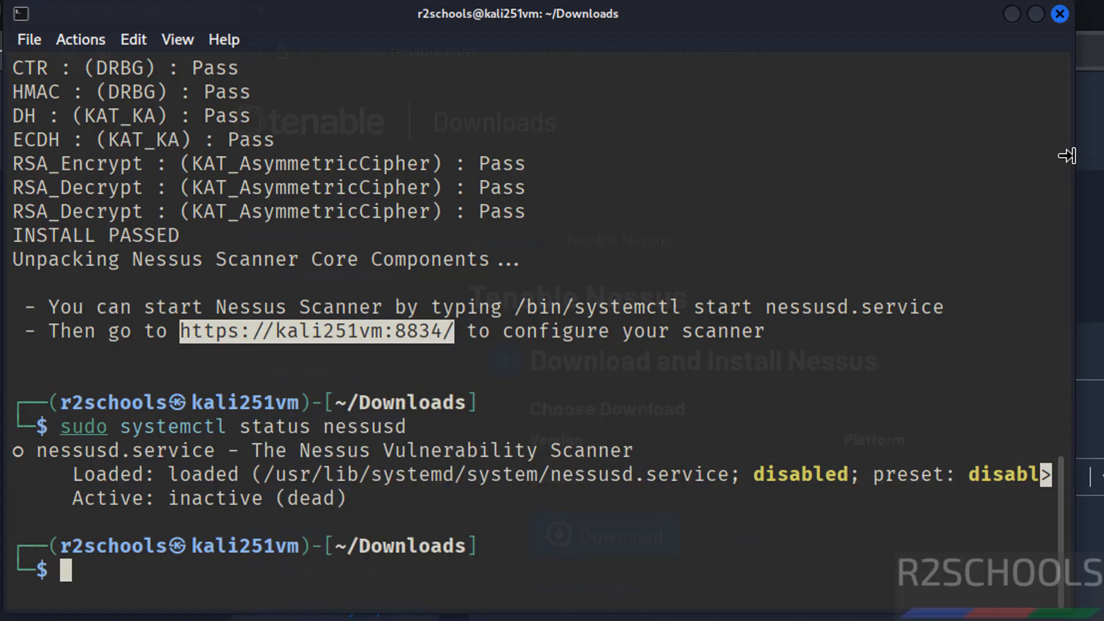
{"action": "left_click", "coordinate": [1096, 164]}
{"action": "key", "text": "ctrl+t"}
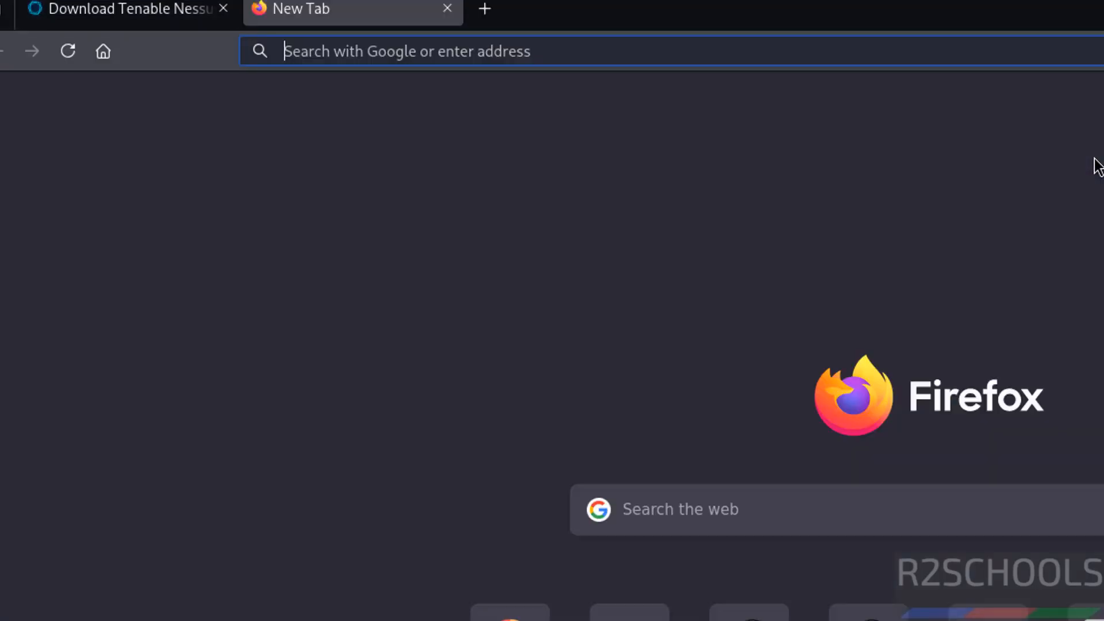
{"action": "key", "text": "ctrl+v"}
{"action": "key", "text": "Return"}
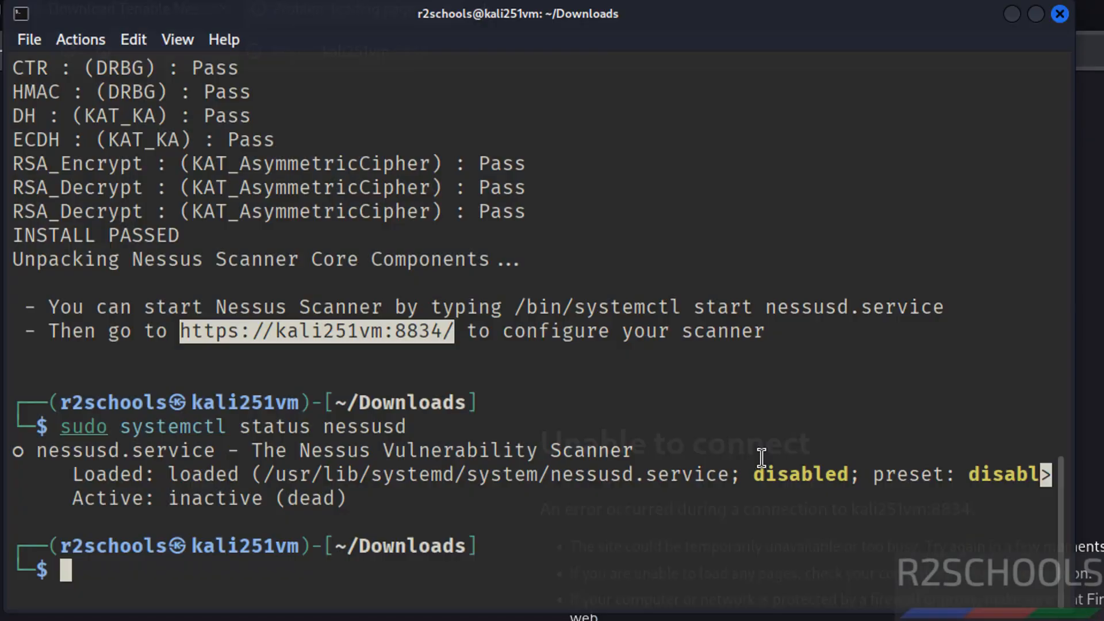
{"action": "key", "text": "alt+Tab"}
{"action": "left_click", "coordinate": [493, 528]}
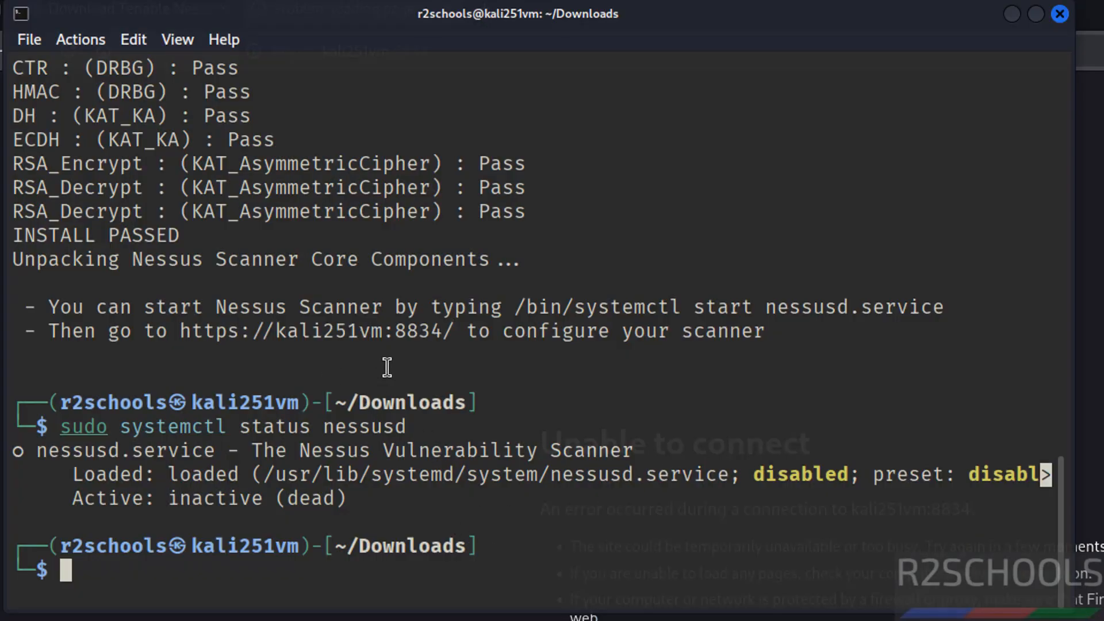
- Start the Nessus service with sudo systemctl start nessusd
{"action": "type", "text": "sudo sys"}
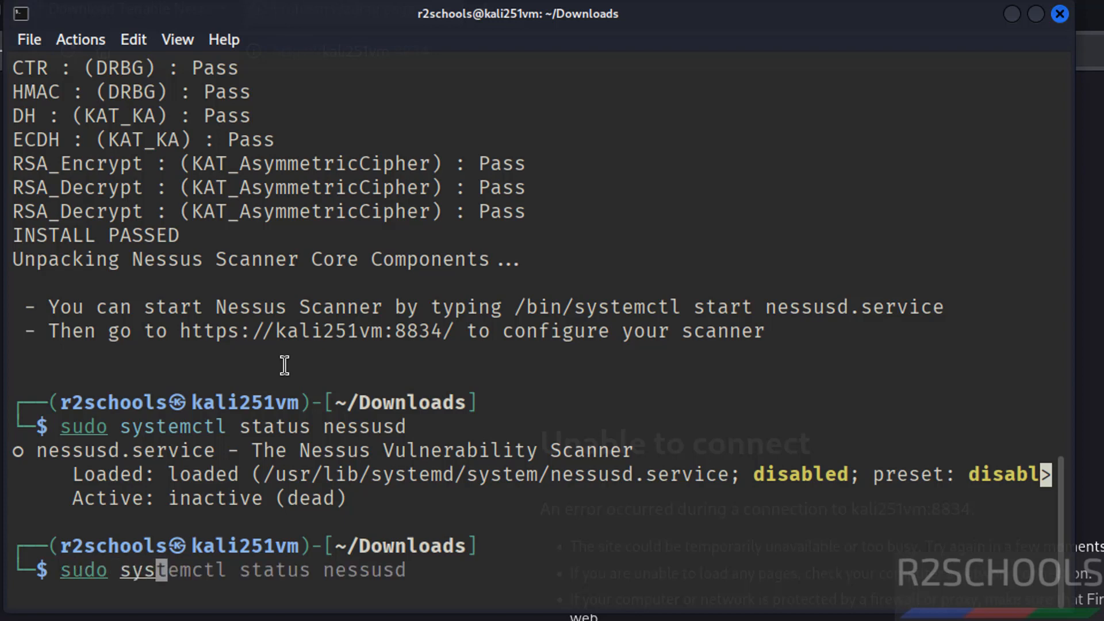
{"action": "type", "text": "temctl sart"}
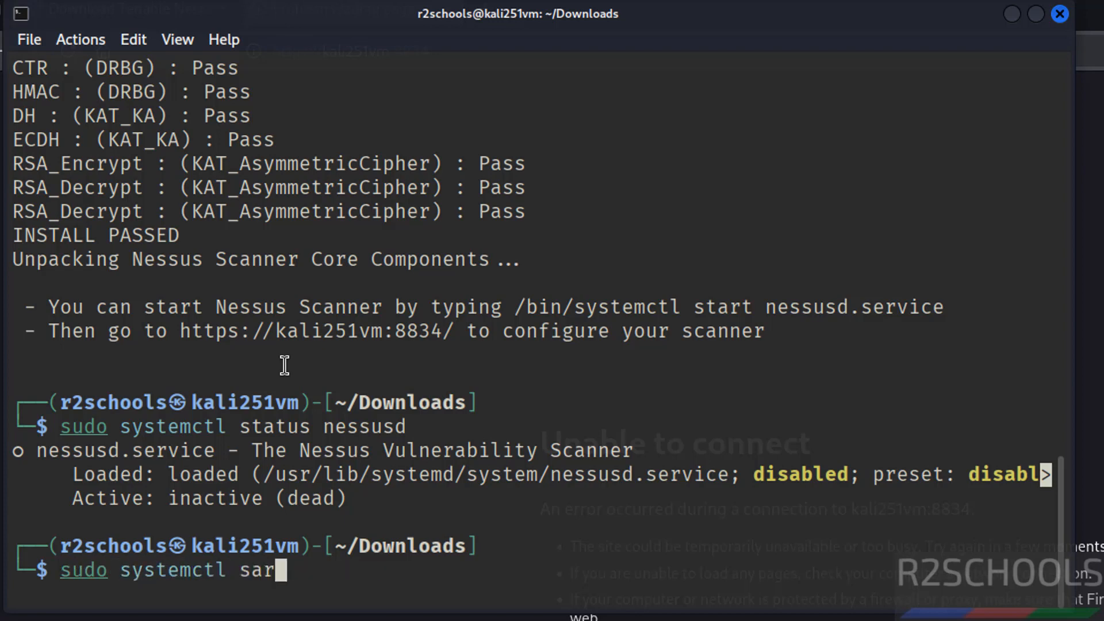
{"action": "key", "text": "BackSpace"}
{"action": "key", "text": "BackSpace"}
{"action": "key", "text": "BackSpace"}
{"action": "key", "text": "BackSpace"}
{"action": "type", "text": "tart ne"}
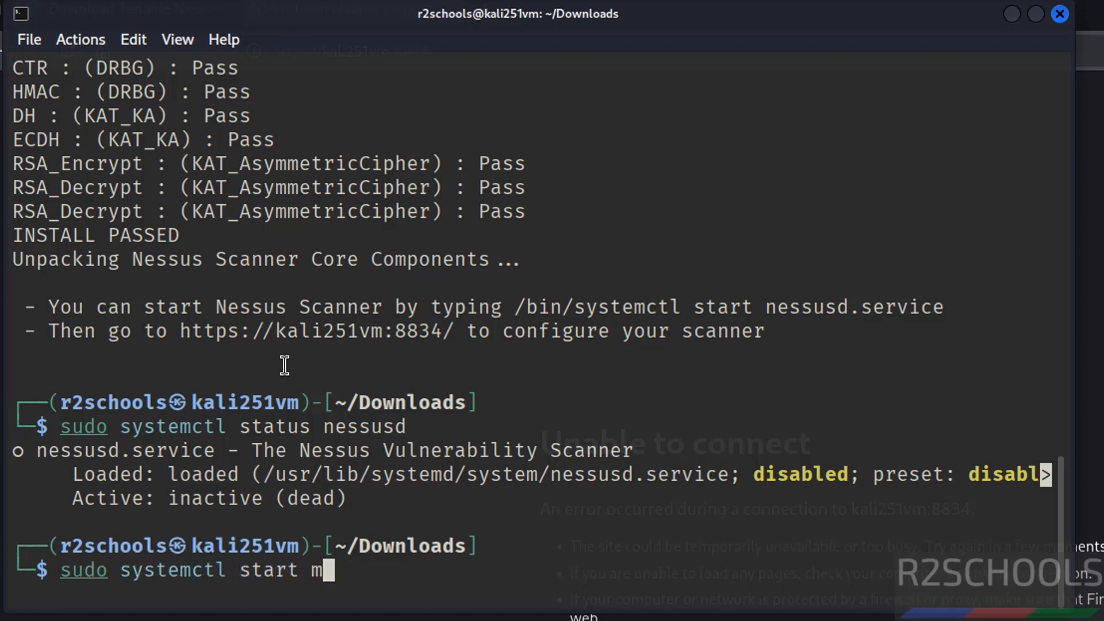
{"action": "key", "text": "BackSpace"}
{"action": "key", "text": "BackSpace"}
{"action": "type", "text": "neess"}
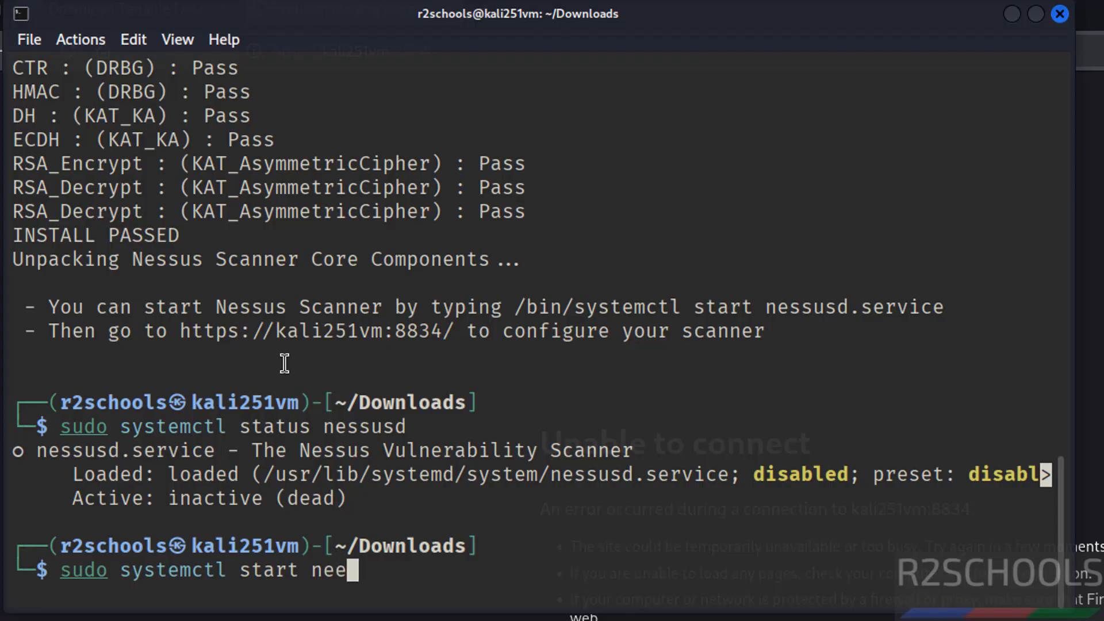
{"action": "key", "text": "BackSpace"}
{"action": "key", "text": "BackSpace"}
{"action": "key", "text": "BackSpace"}
{"action": "type", "text": "ssus"}
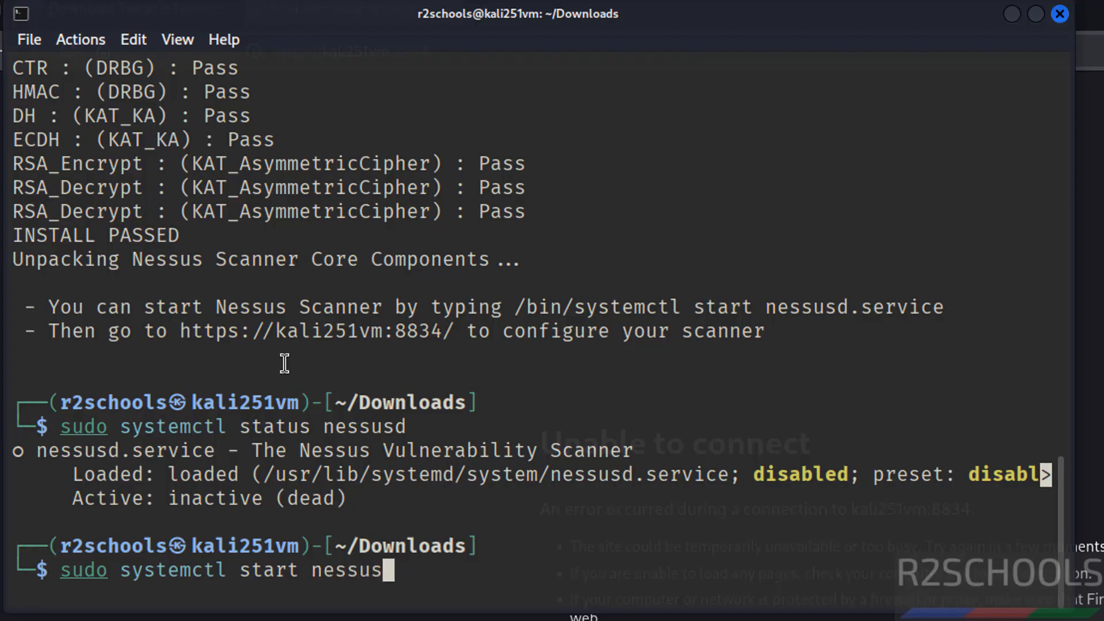
{"action": "type", "text": "d"}
{"action": "key", "text": "Return"}
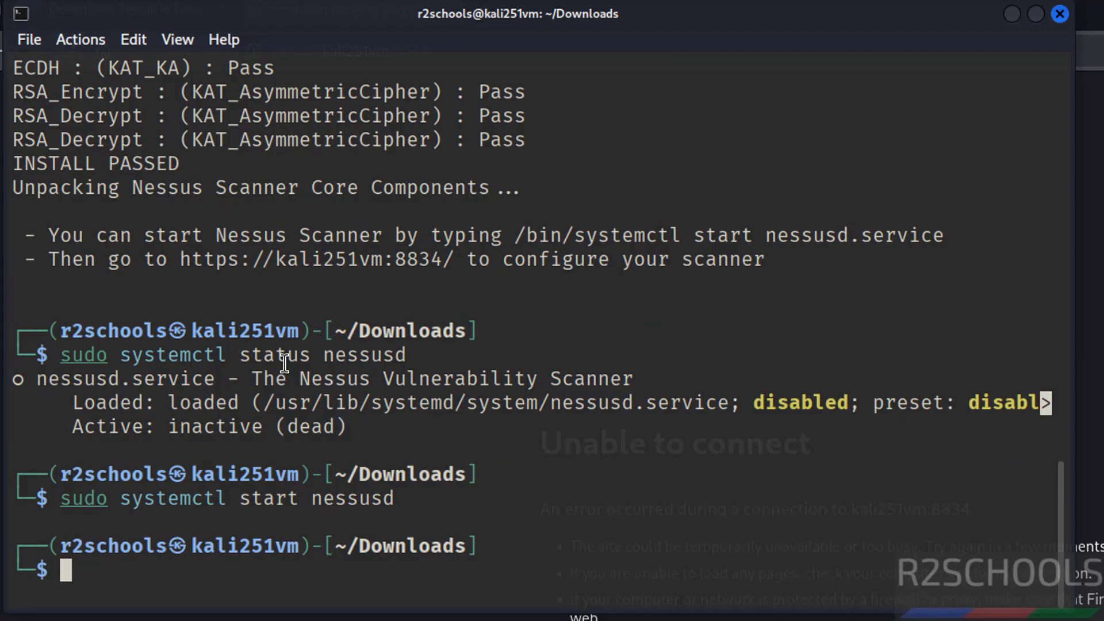
- Check the Nessus service with sudo systemctl status nessusd and leave the output view
{"action": "key", "text": "Up"}
{"action": "key", "text": "Up"}
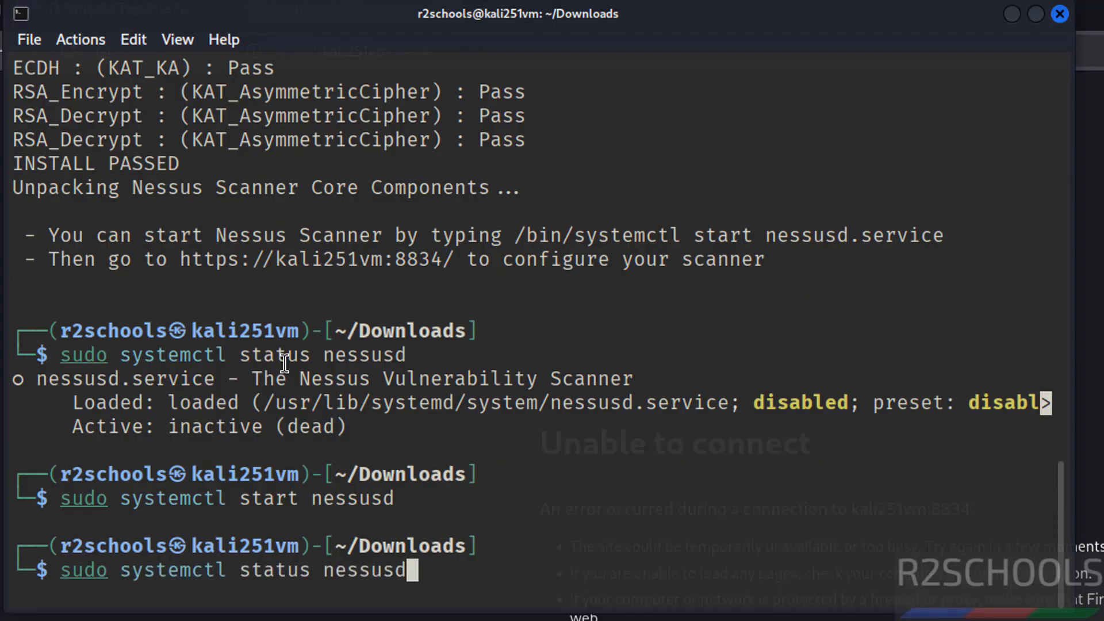
{"action": "key", "text": "Return"}
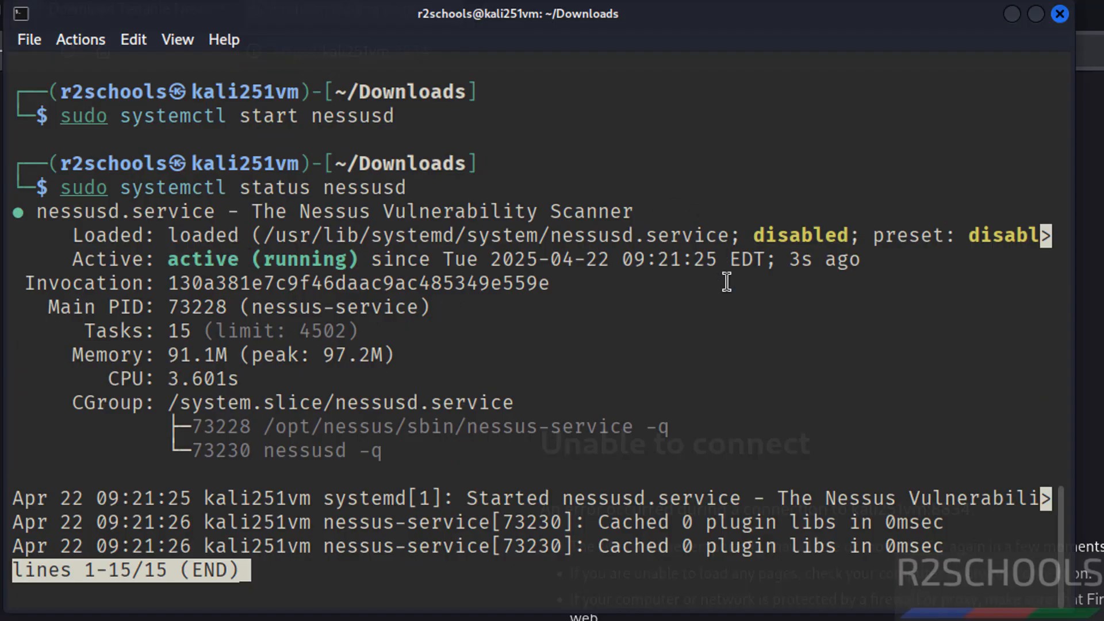
{"action": "key", "text": "q"}
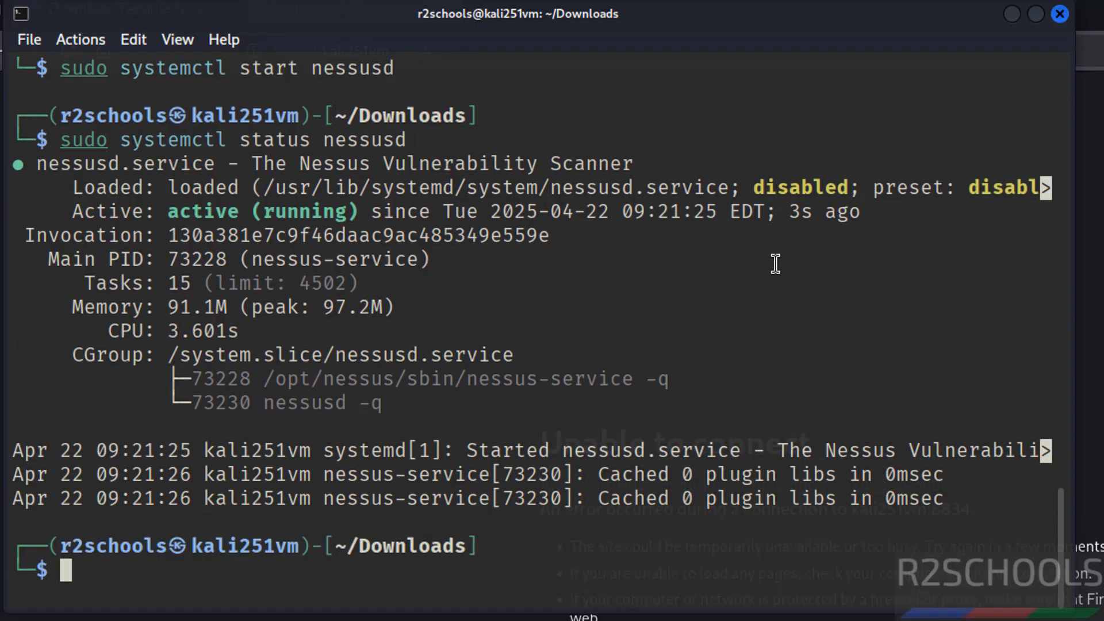
- Enable the Nessus service at boot by reworking the previous command into sudo systemctl enable nessusd
{"action": "key", "text": "Up"}
{"action": "key", "text": "Left"}
{"action": "key", "text": "Left"}
{"action": "key", "text": "Left"}
{"action": "key", "text": "Left"}
{"action": "key", "text": "Left"}
{"action": "key", "text": "Left"}
{"action": "key", "text": "Left"}
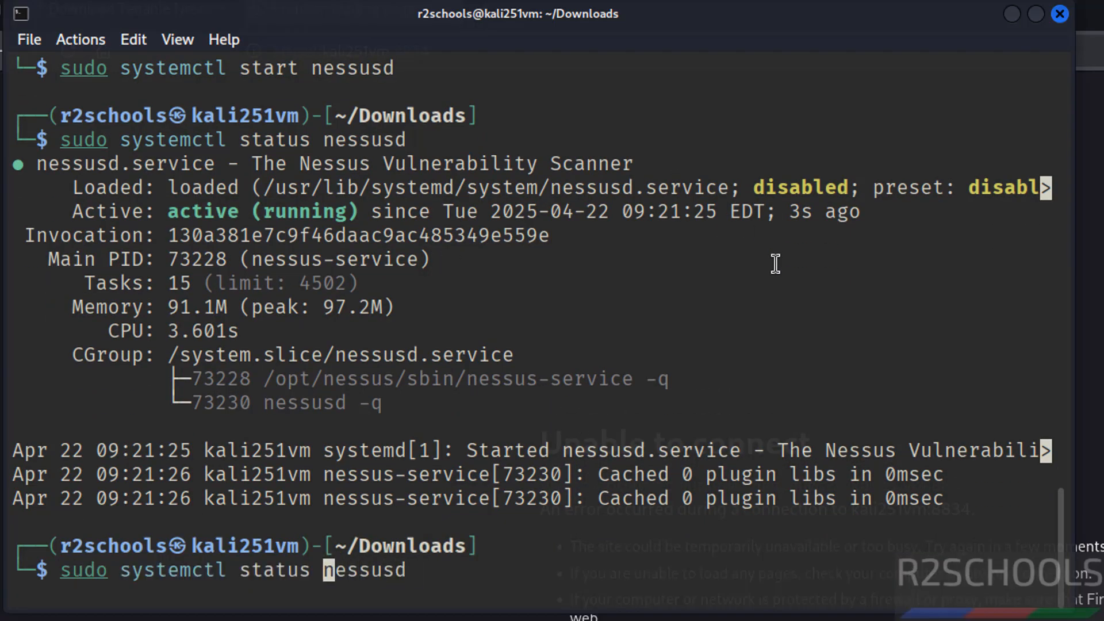
{"action": "key", "text": "Left"}
{"action": "key", "text": "BackSpace"}
{"action": "key", "text": "BackSpace"}
{"action": "key", "text": "BackSpace"}
{"action": "key", "text": "BackSpace"}
{"action": "key", "text": "BackSpace"}
{"action": "key", "text": "BackSpace"}
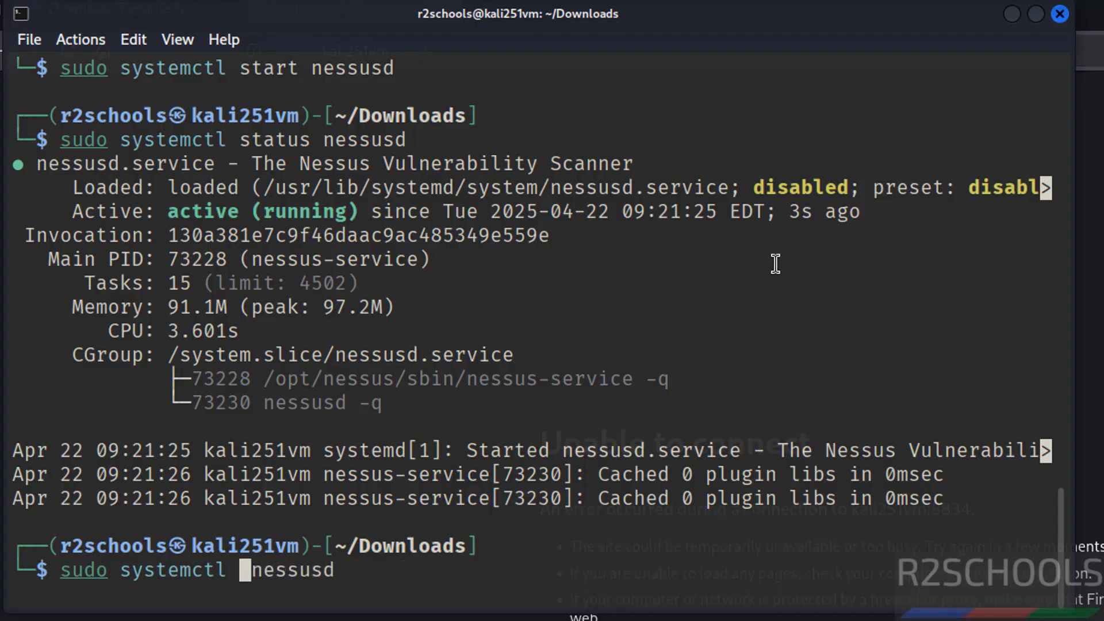
{"action": "type", "text": "enable"}
{"action": "key", "text": "Return"}
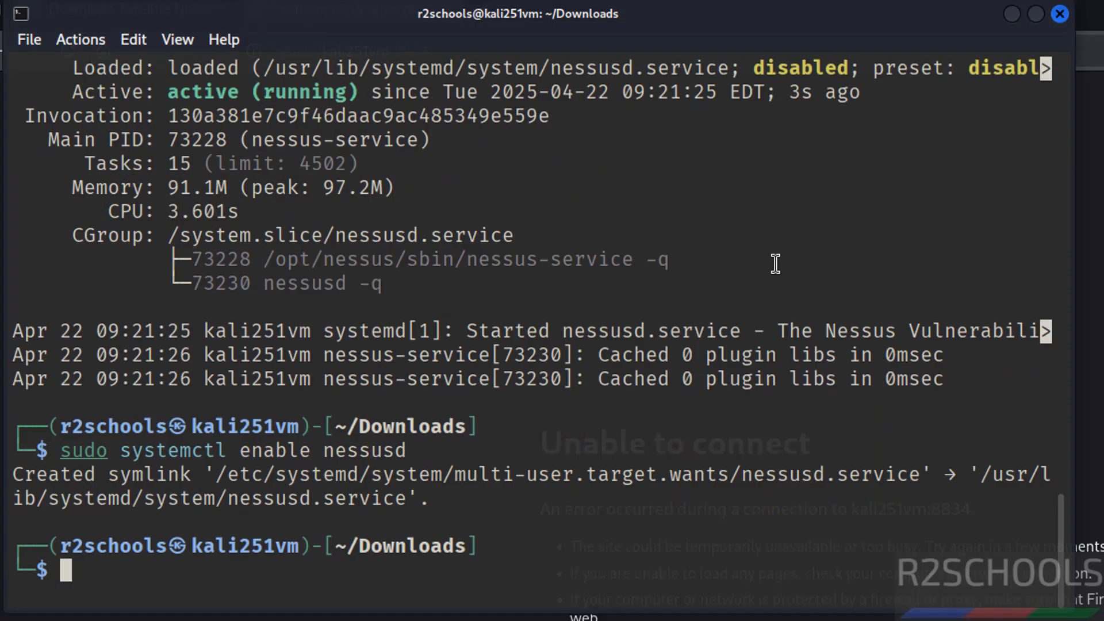
- Recheck the status of nessusd after enabling it, leave the output view and clear the terminal screen
{"action": "key", "text": "Up"}
{"action": "key", "text": "Up"}
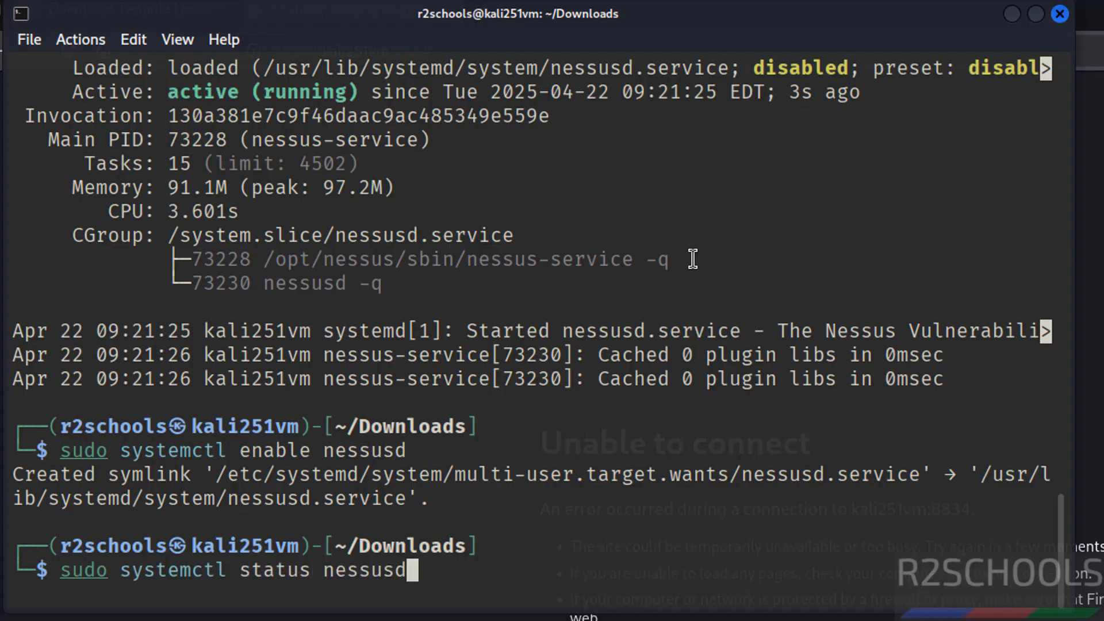
{"action": "key", "text": "Return"}
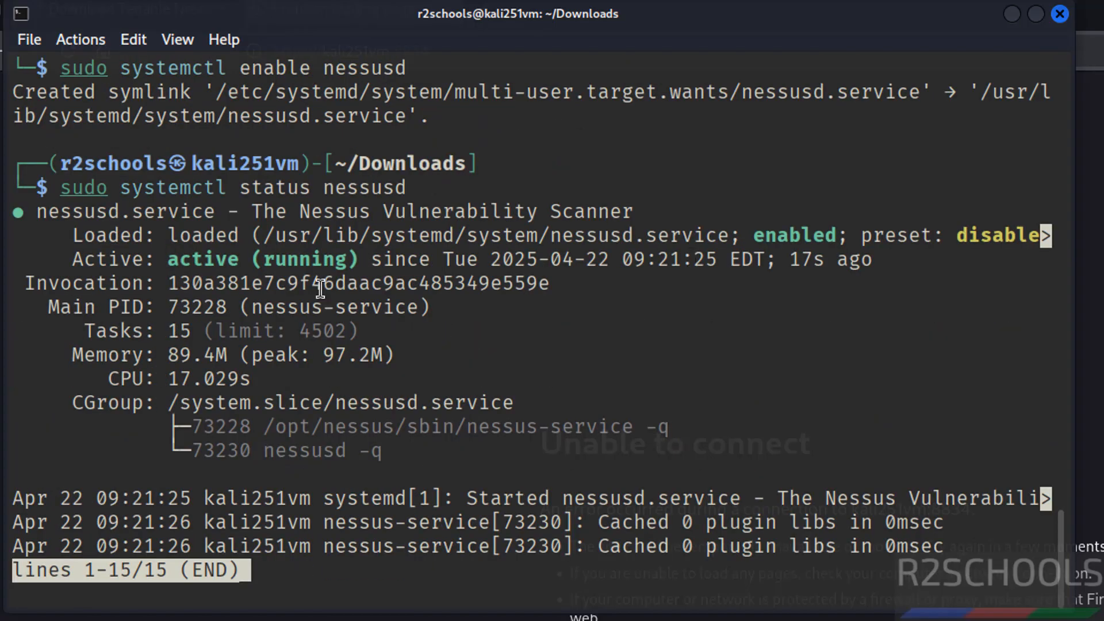
{"action": "key", "text": "q"}
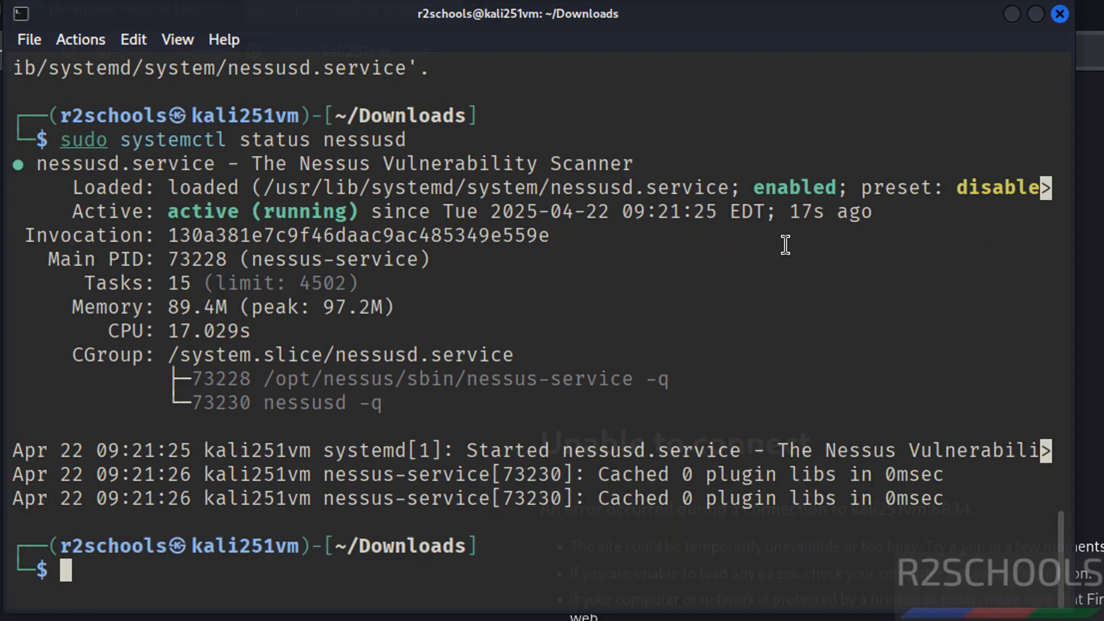
{"action": "key", "text": "ctrl+l"}
{"action": "key", "text": "alt+Tab"}
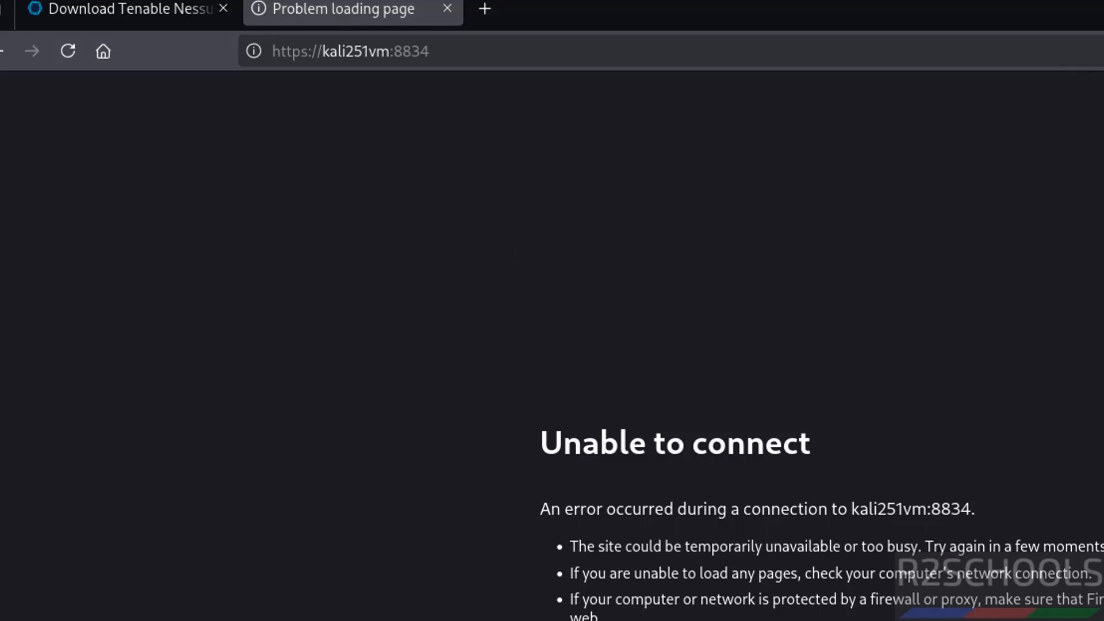
{"action": "left_click", "coordinate": [748, 420]}
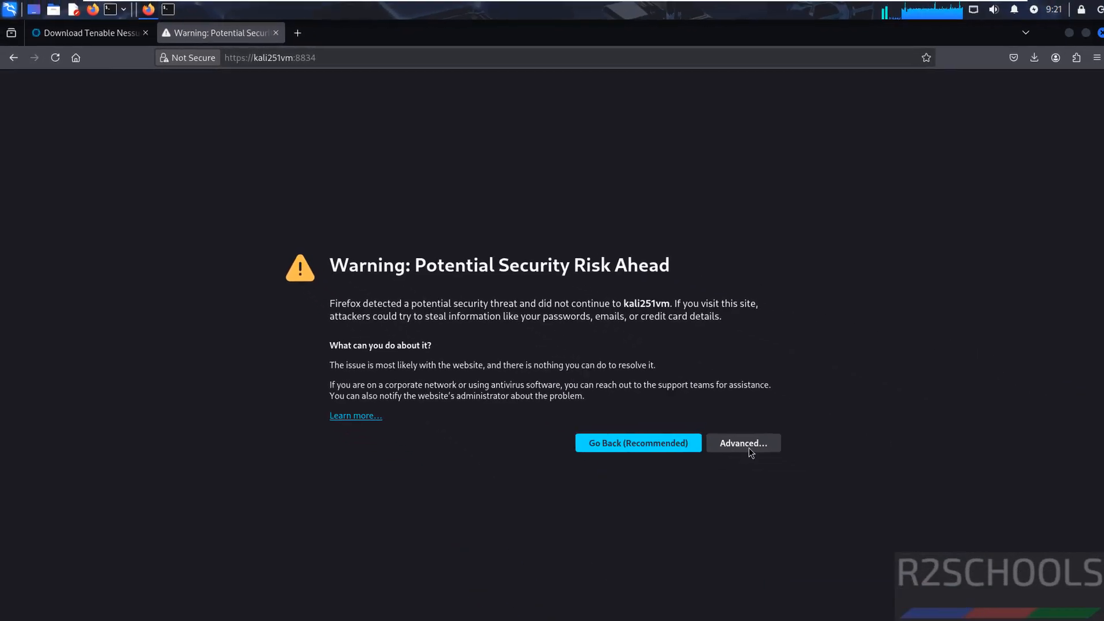
{"action": "left_click", "coordinate": [746, 445]}
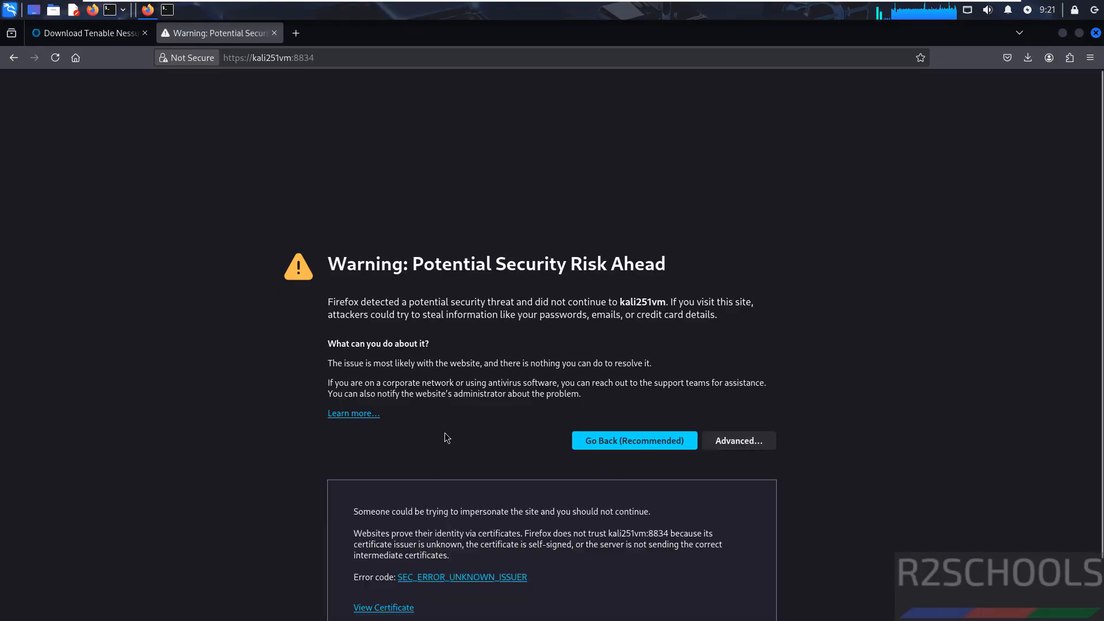
{"action": "scroll", "coordinate": [444, 433], "scroll_direction": "down", "scroll_amount": 2}
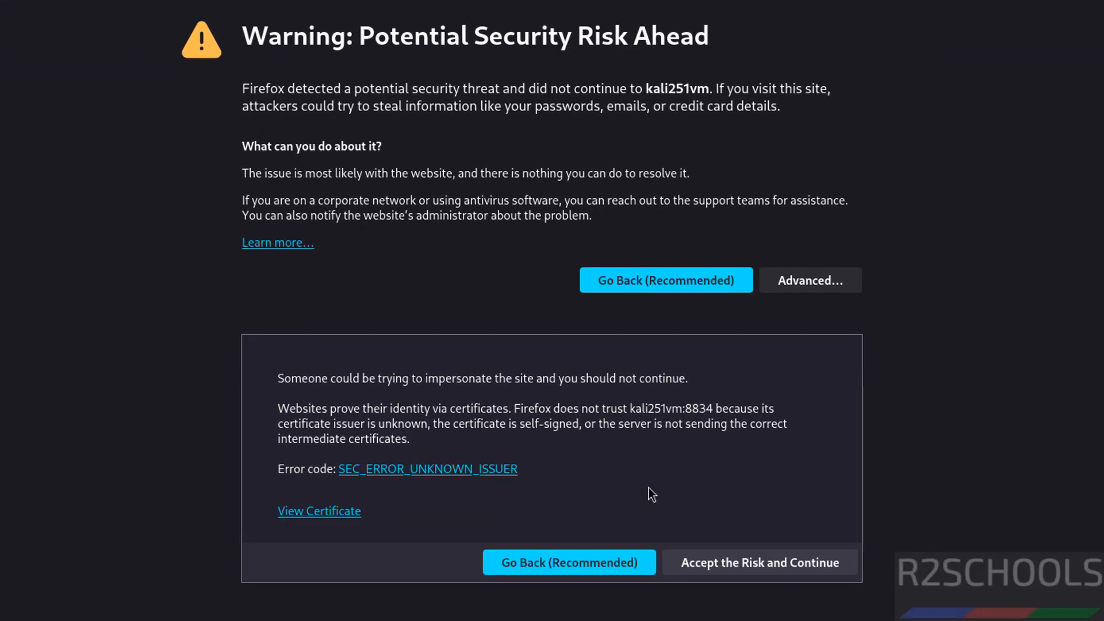
{"action": "left_click", "coordinate": [716, 564]}
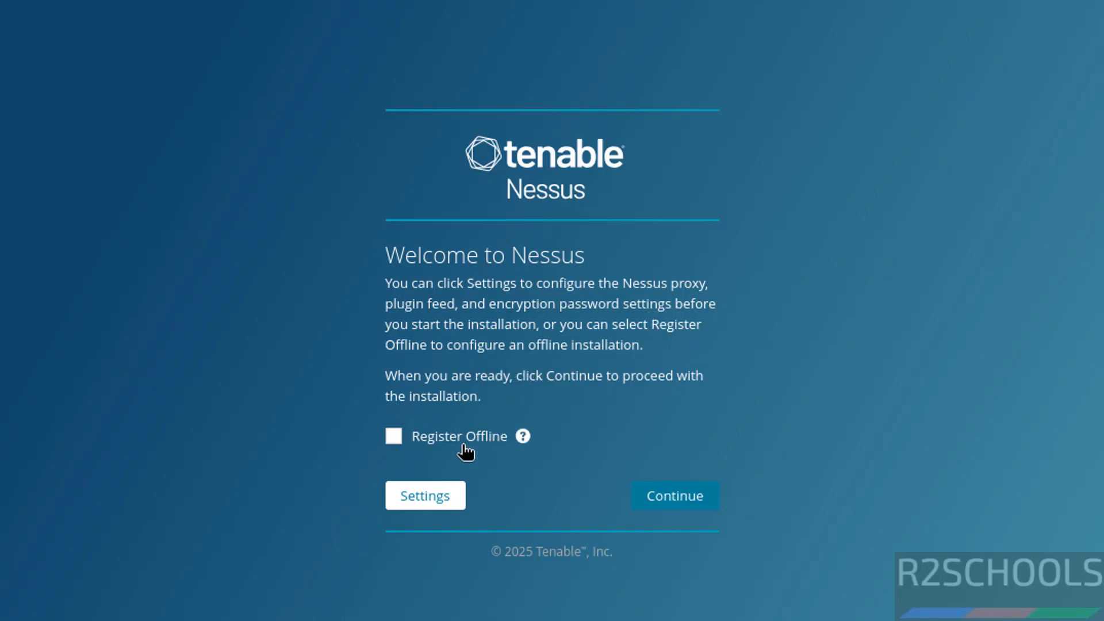
- Continue the Nessus setup online with the option Start a trial of Nessus Expert, skipping the business email entry
{"action": "left_click", "coordinate": [656, 499]}
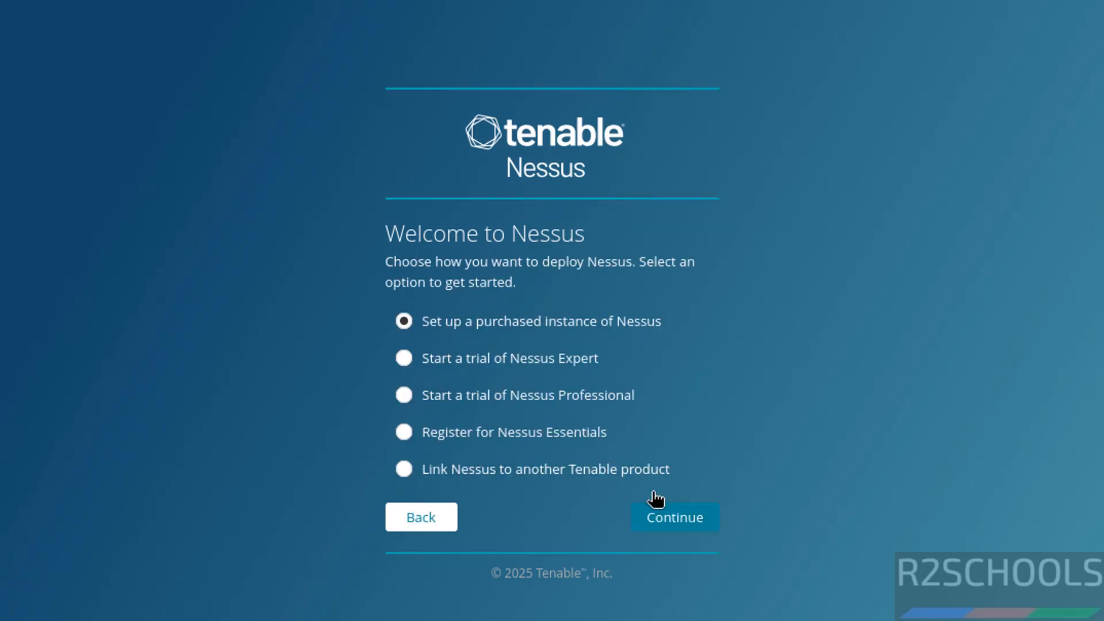
{"action": "left_click", "coordinate": [501, 361]}
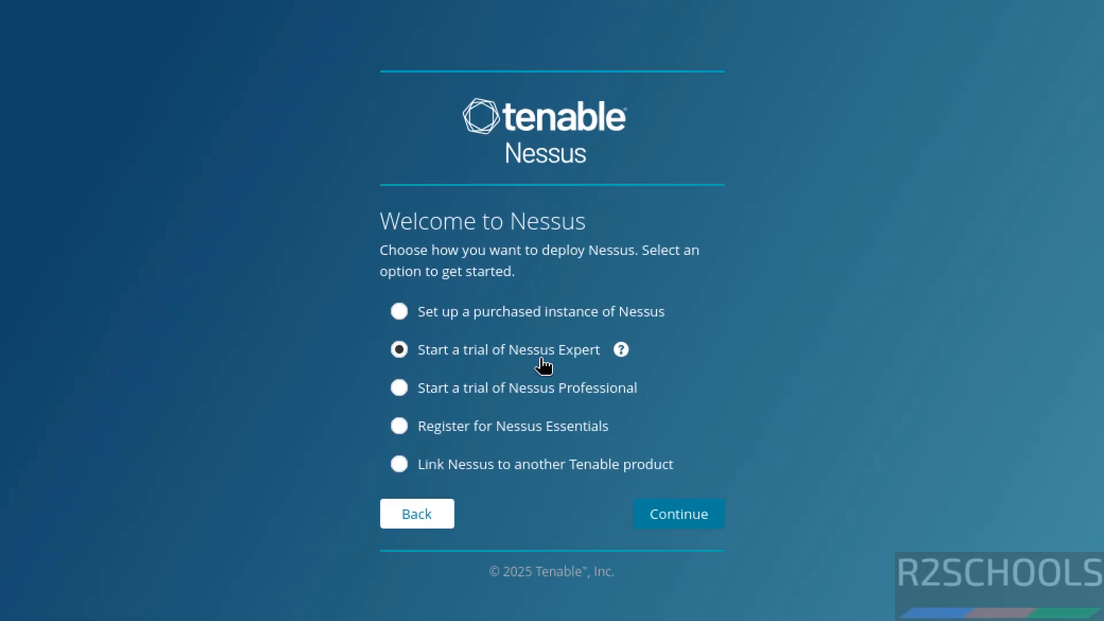
{"action": "left_click", "coordinate": [667, 517]}
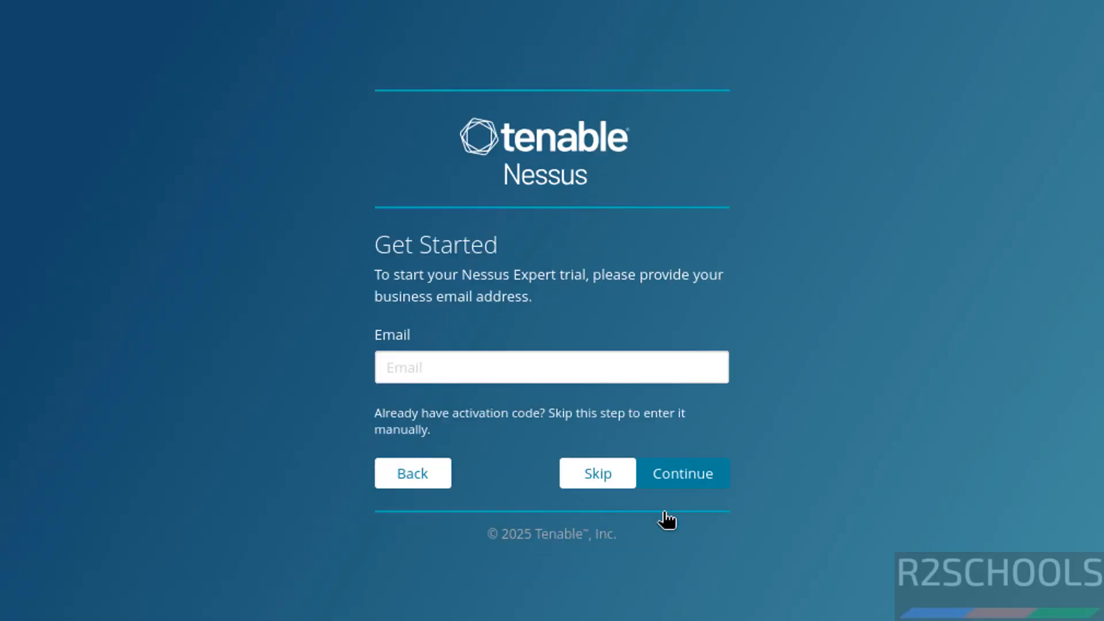
{"action": "left_click", "coordinate": [432, 369]}
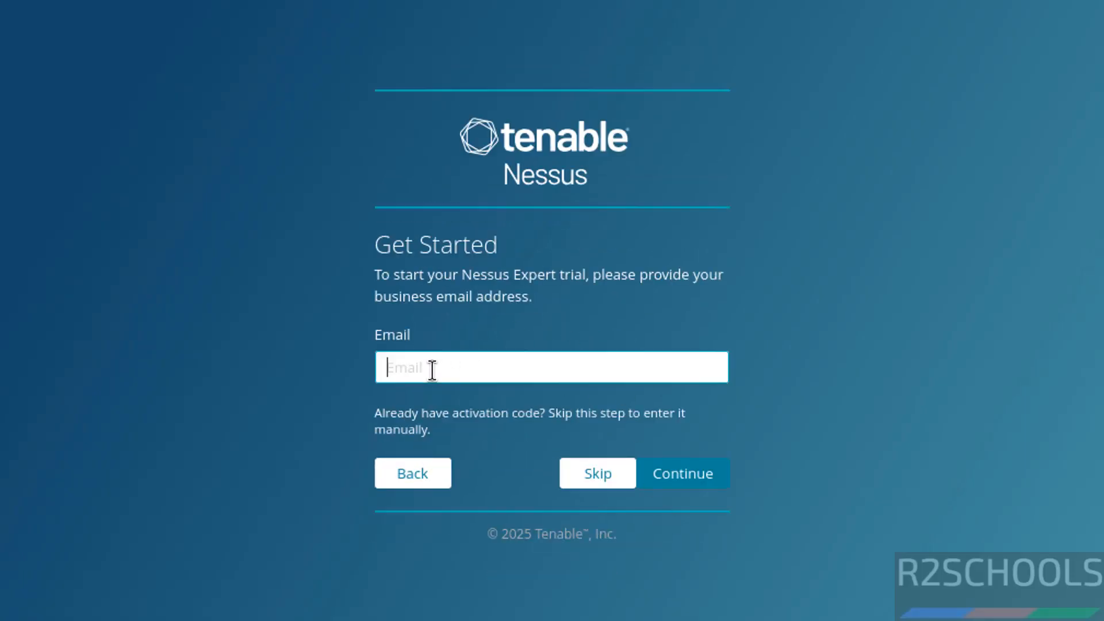
{"action": "left_click", "coordinate": [599, 473]}
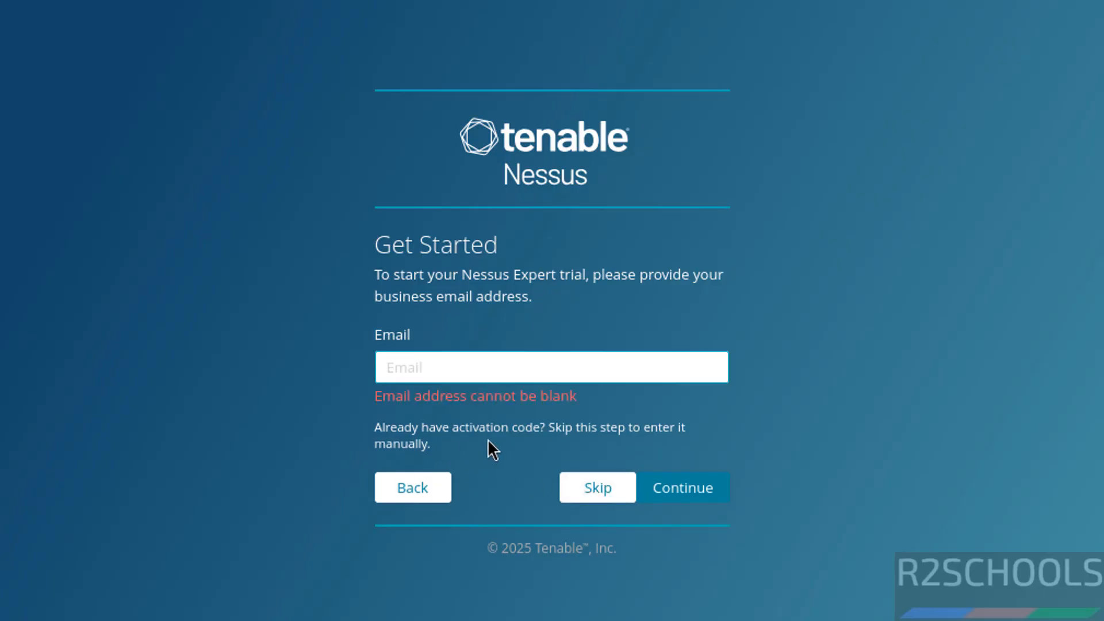
{"action": "left_click", "coordinate": [592, 492]}
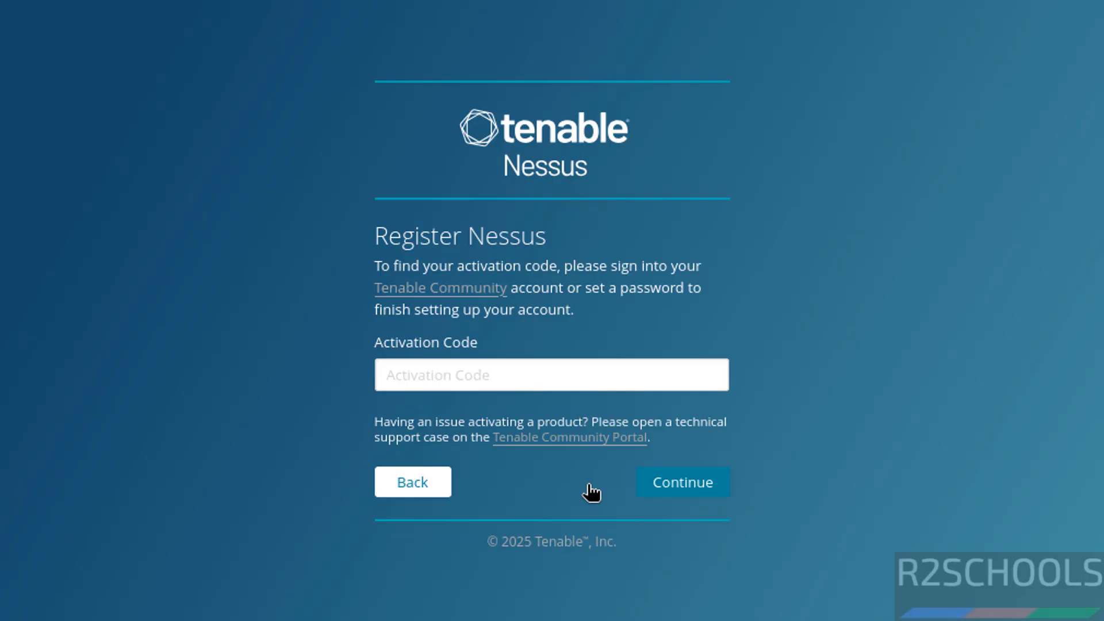
- Register Nessus with the activation code copied from the Nessus Essentials welcome email and continue past the license information
{"action": "left_click", "coordinate": [454, 383]}
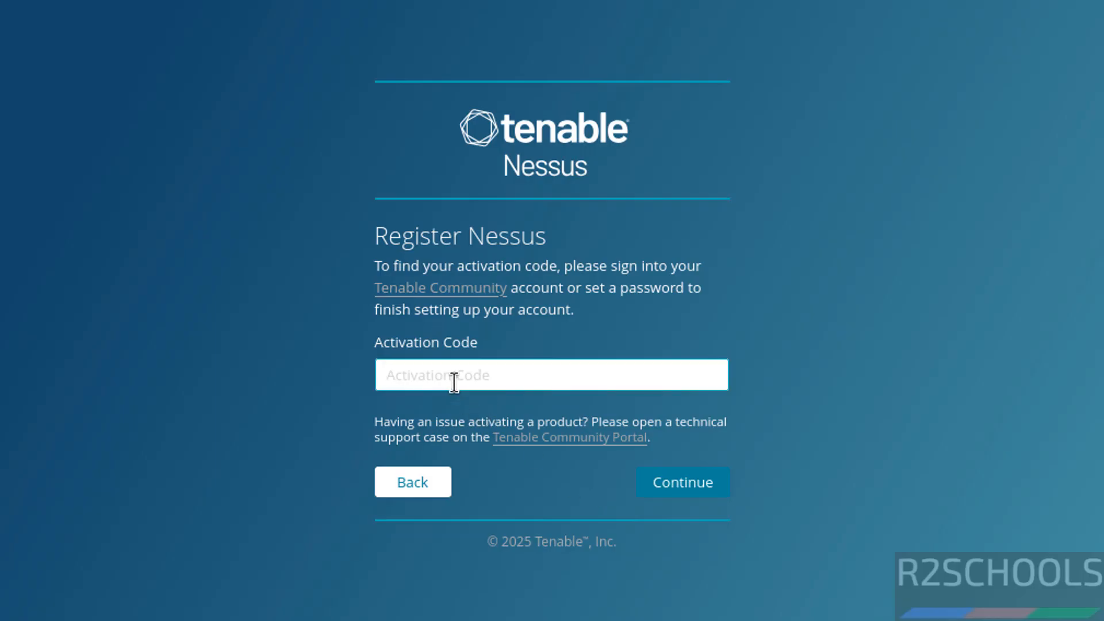
{"action": "key", "text": "ctrl+v"}
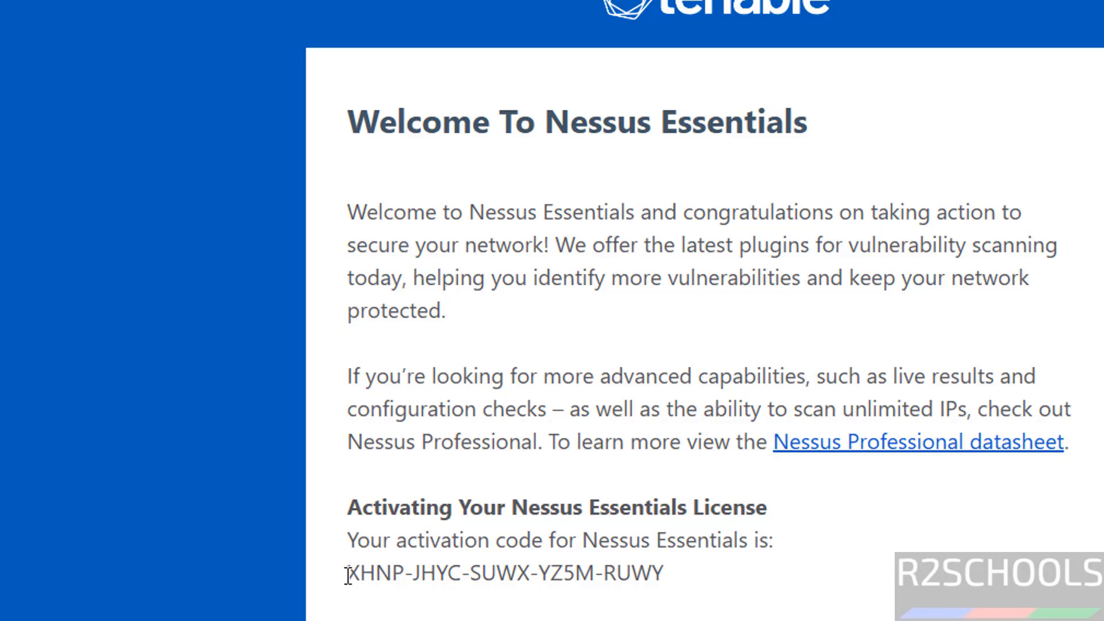
{"action": "left_click_drag", "start_coordinate": [350, 574], "coordinate": [659, 569]}
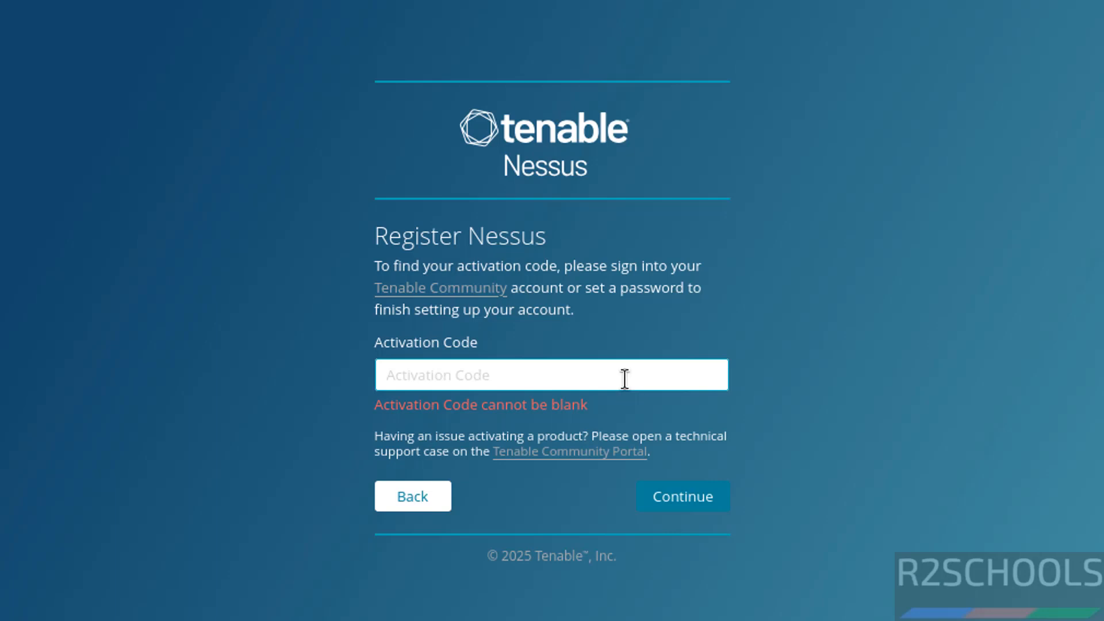
{"action": "key", "text": "ctrl+v"}
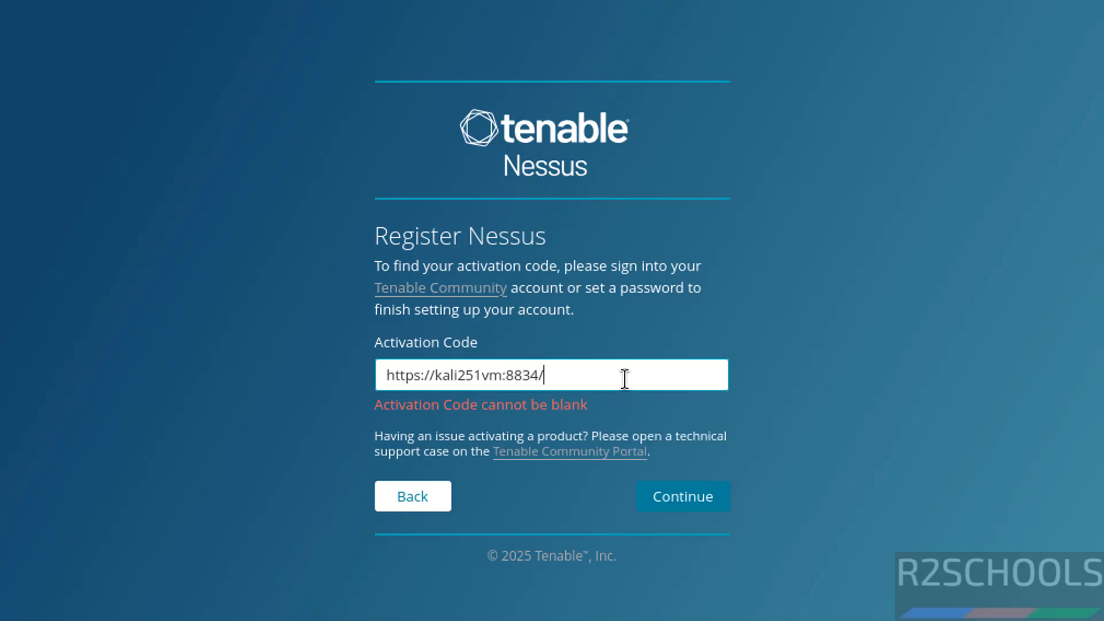
{"action": "key", "text": "ctrl+a"}
{"action": "key", "text": "ctrl+v"}
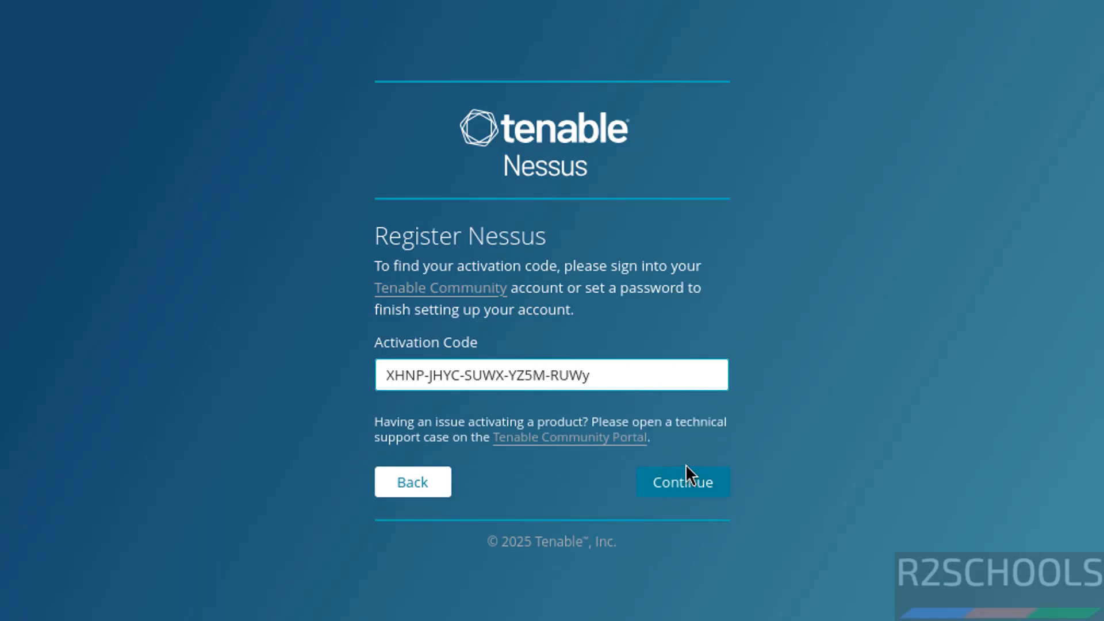
{"action": "key", "text": "BackSpace"}
{"action": "type", "text": "Y"}
{"action": "left_click", "coordinate": [653, 482]}
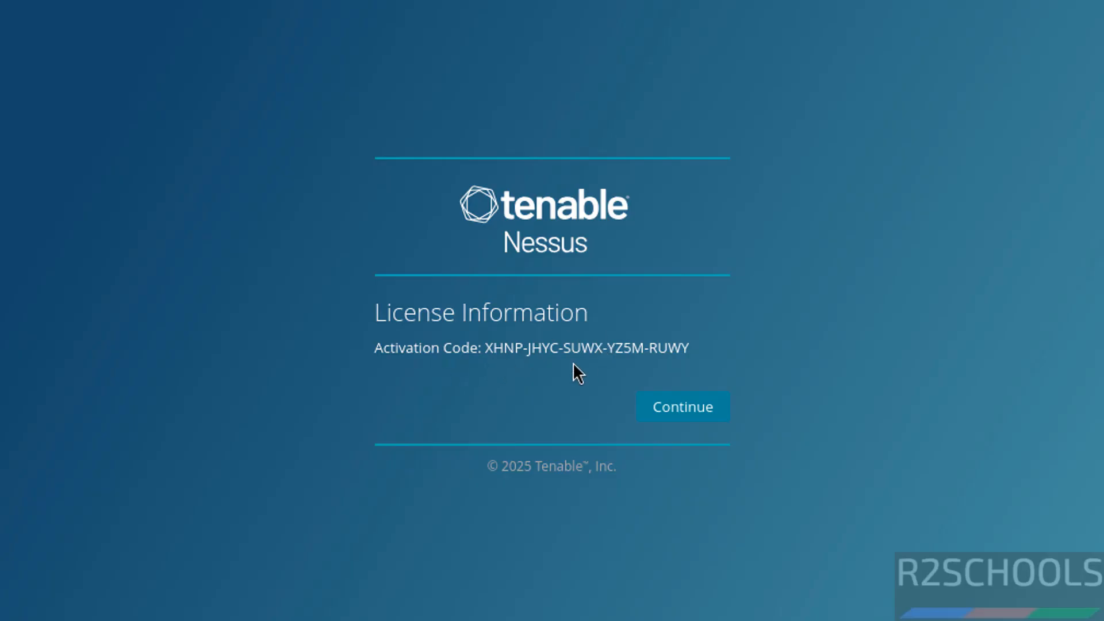
{"action": "left_click", "coordinate": [670, 408]}
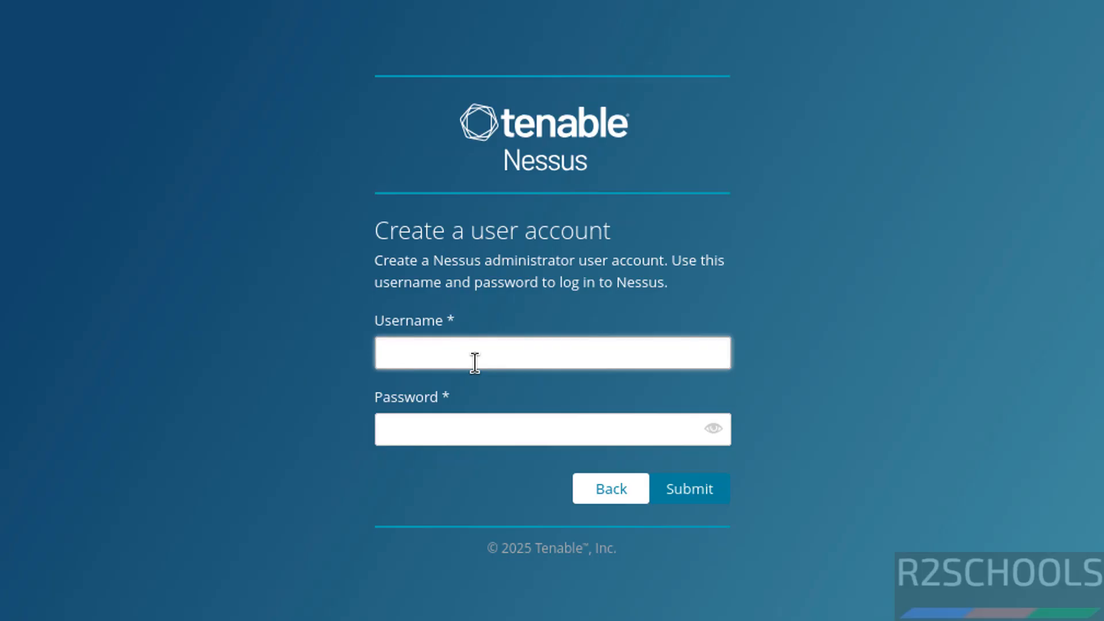
- Create the Nessus administrator account with username r2schools and the account password, and submit it to begin initialization
{"action": "type", "text": "r2schools"}
{"action": "key", "text": "Tab"}
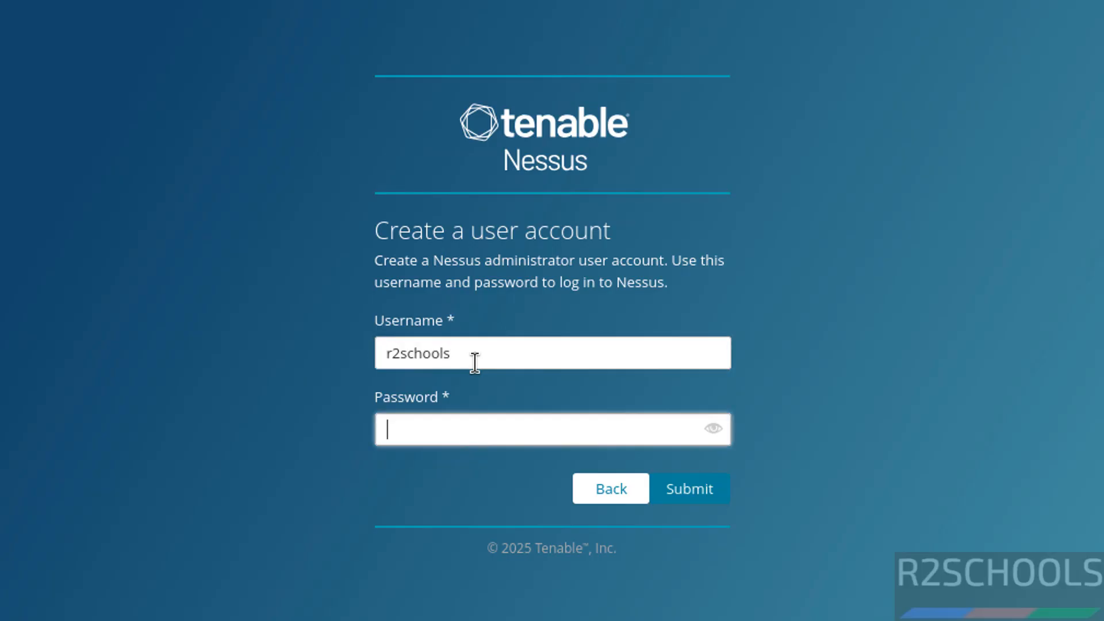
{"action": "type", "text": "********"}
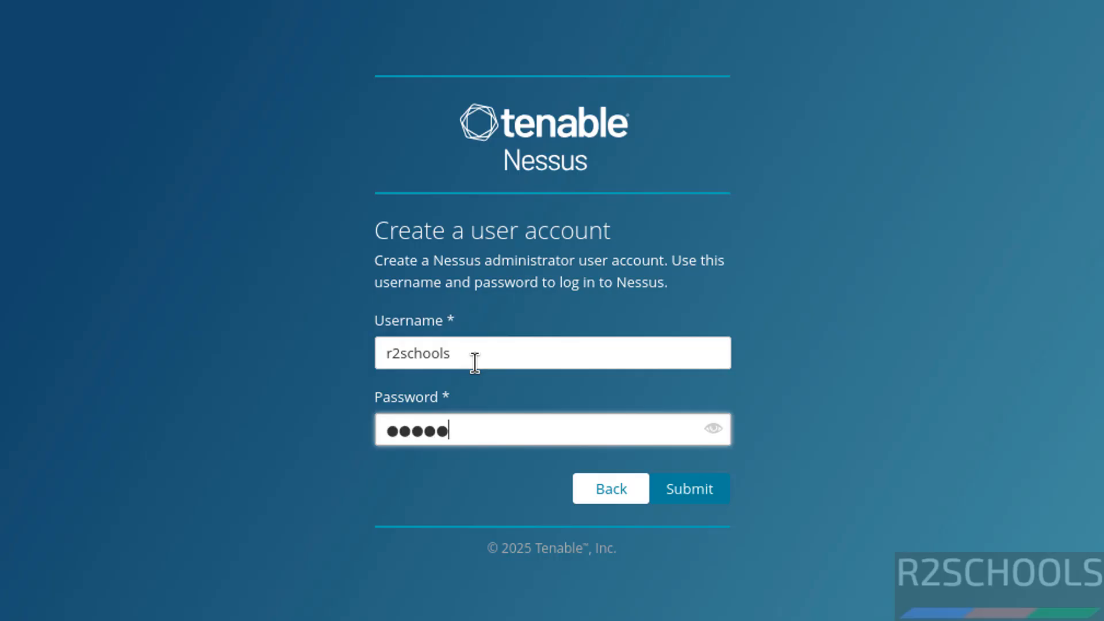
{"action": "type", "text": "*"}
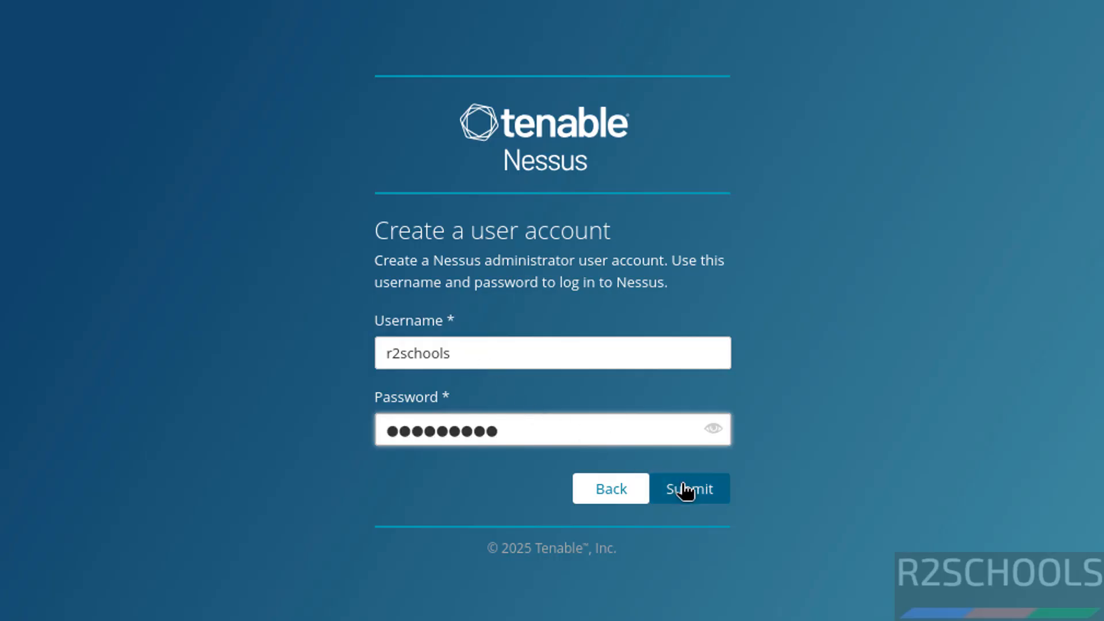
{"action": "left_click", "coordinate": [683, 489]}
{"action": "left_click", "coordinate": [197, 31]}
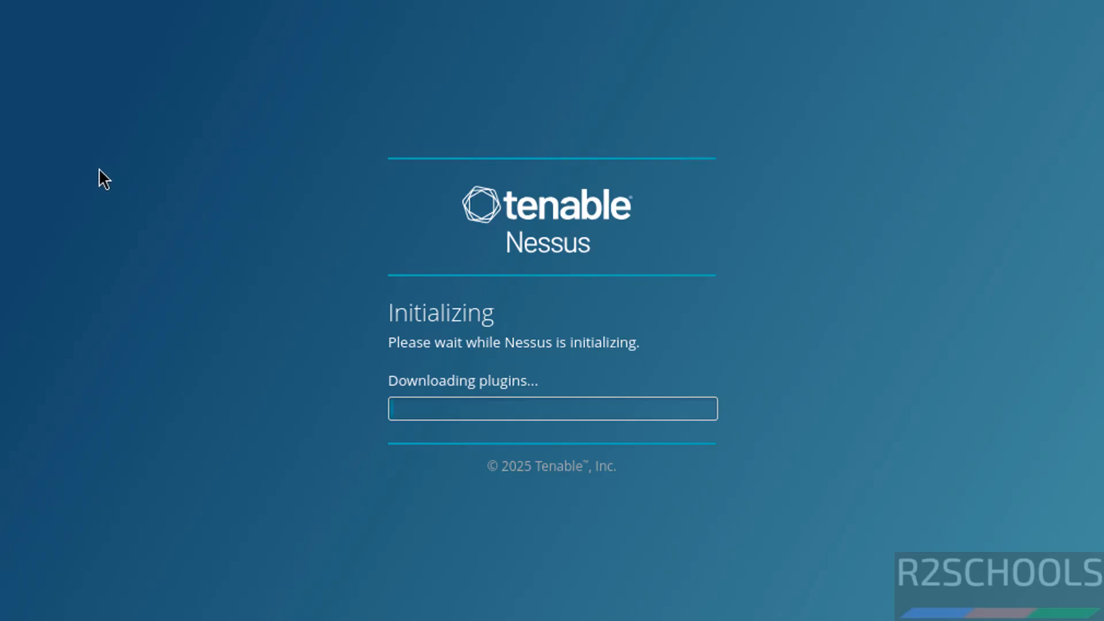
- Switch to the terminal, delete Nessus-10.8.4-ubuntu1604_amd64.deb from Downloads and list the folder before and after
{"action": "key", "text": "alt+Tab"}
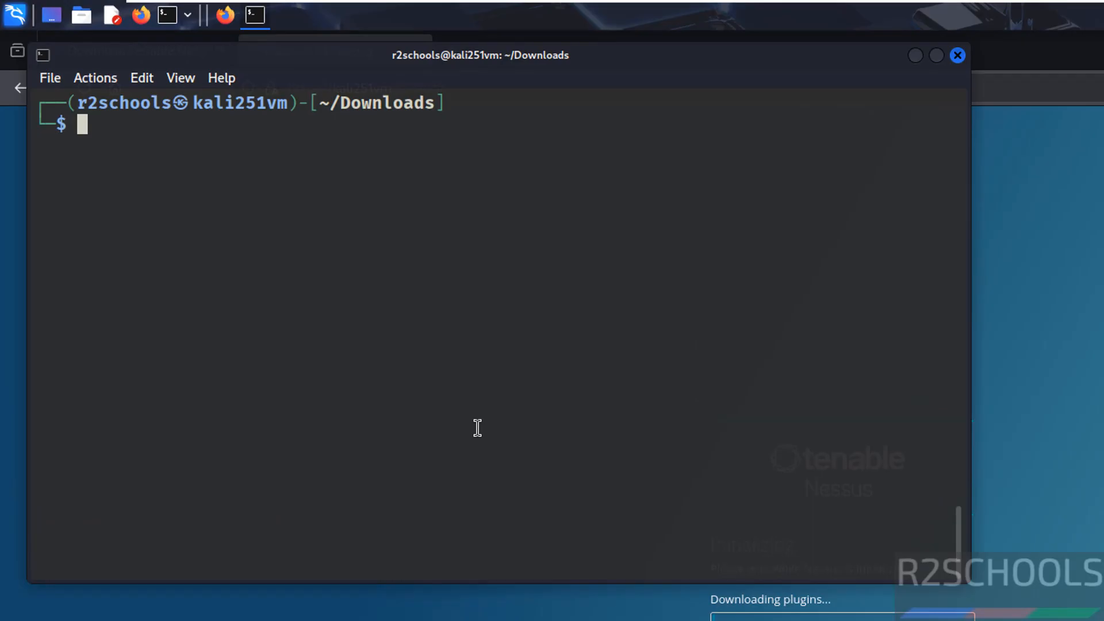
{"action": "type", "text": "ls"}
{"action": "key", "text": "Return"}
{"action": "type", "text": "r"}
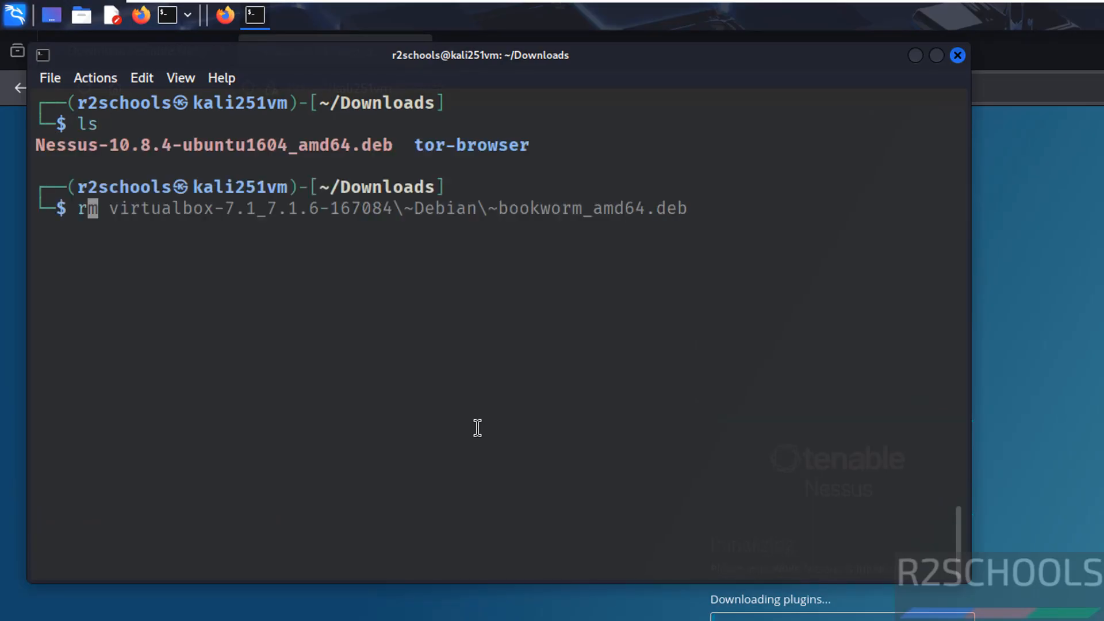
{"action": "type", "text": "m Ness"}
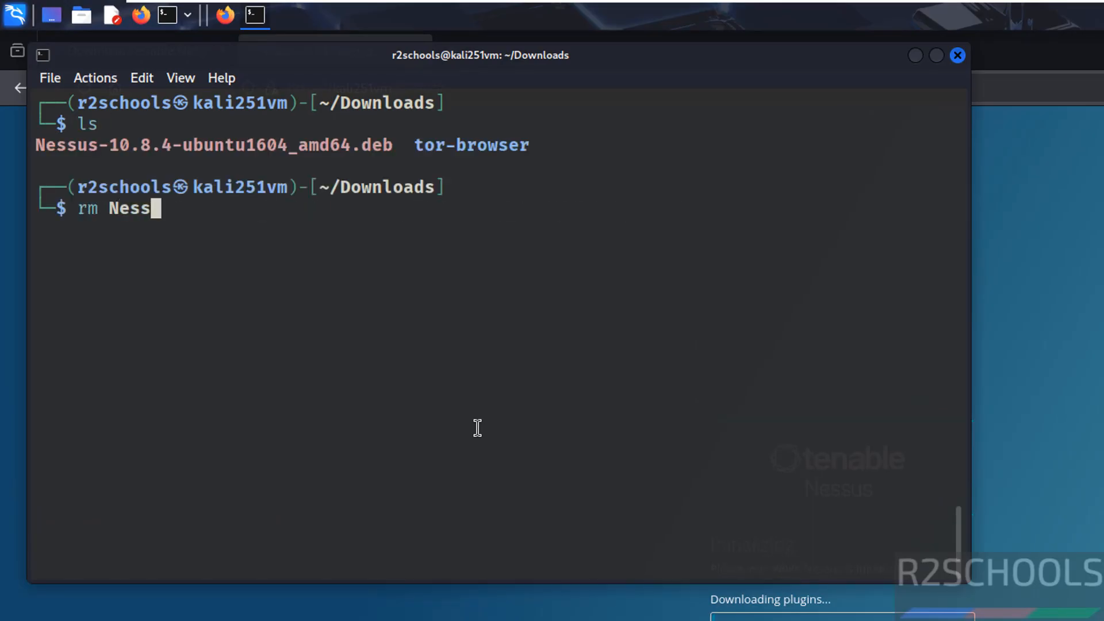
{"action": "key", "text": "Tab"}
{"action": "key", "text": "Return"}
{"action": "type", "text": "ls"}
{"action": "key", "text": "Return"}
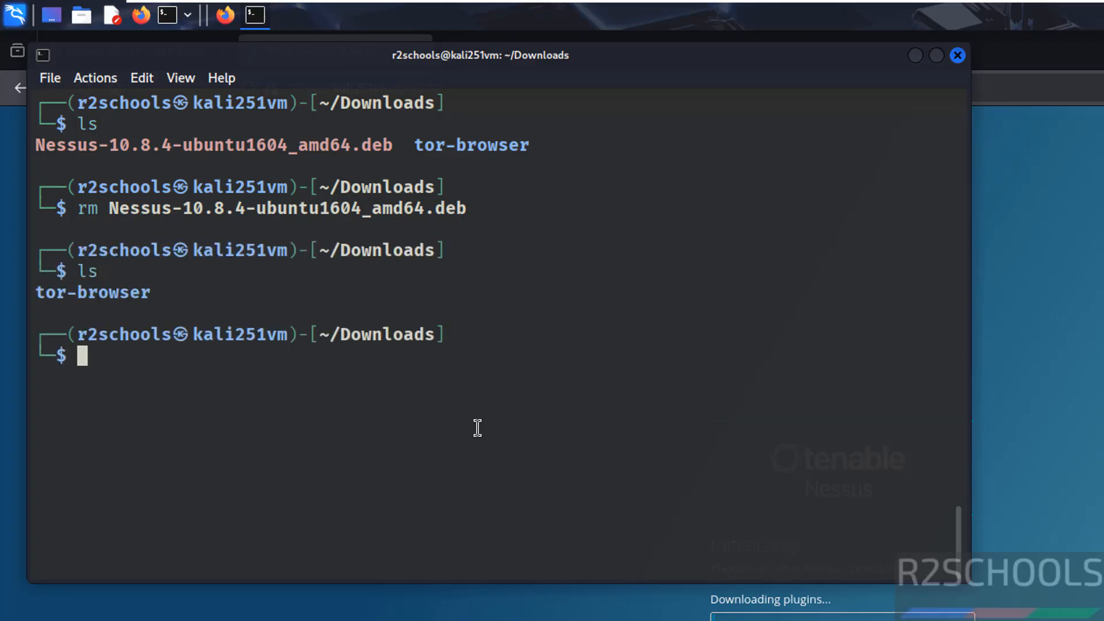
- Switch to Firefox and review the Nessus About settings: overview, license utilization, software update and its frequency options, plugin detail locale and events
{"action": "key", "text": "alt+Tab"}
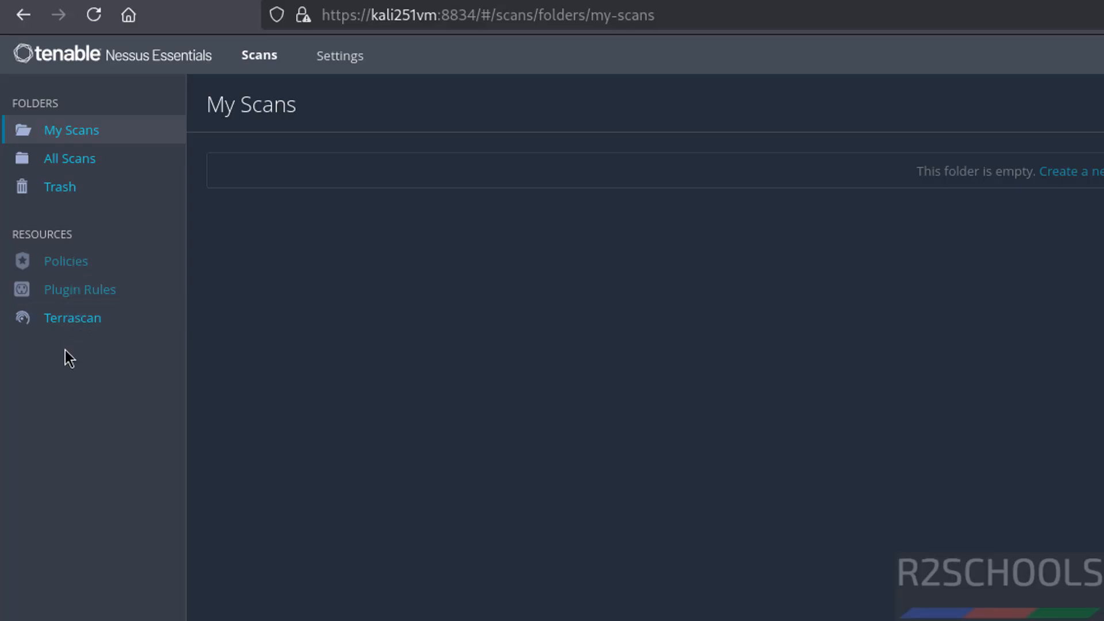
{"action": "left_click", "coordinate": [341, 56]}
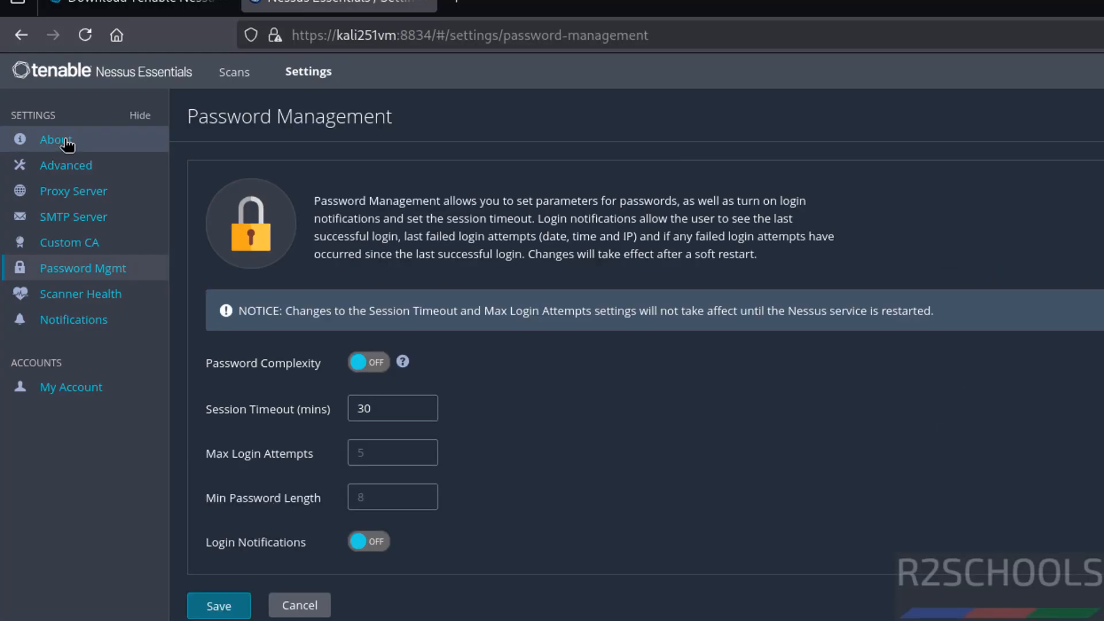
{"action": "left_click", "coordinate": [66, 139]}
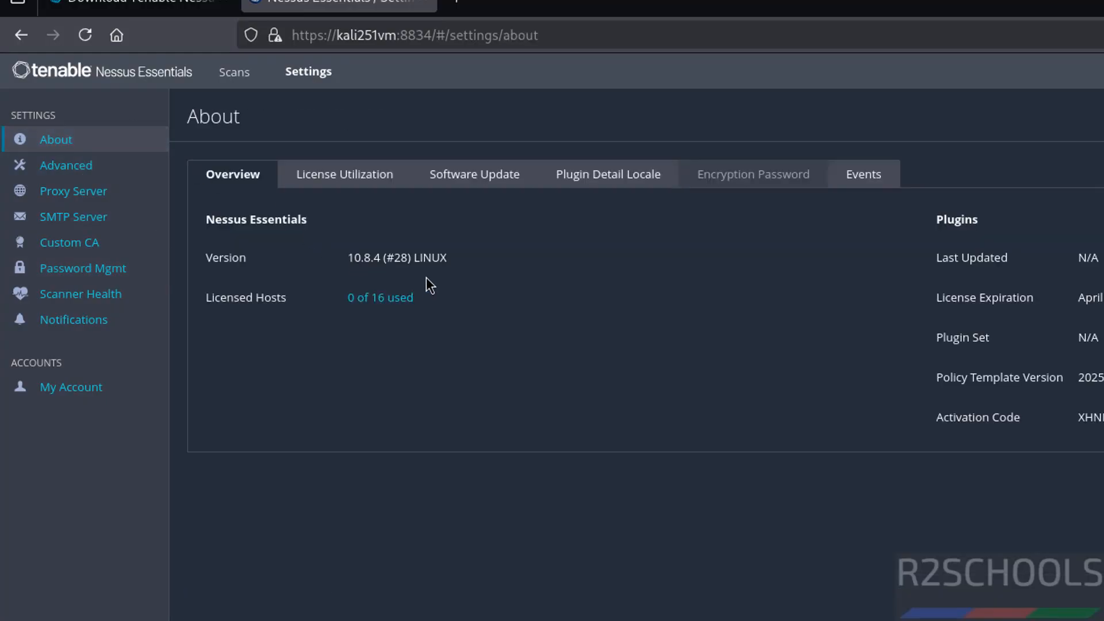
{"action": "left_click", "coordinate": [349, 180]}
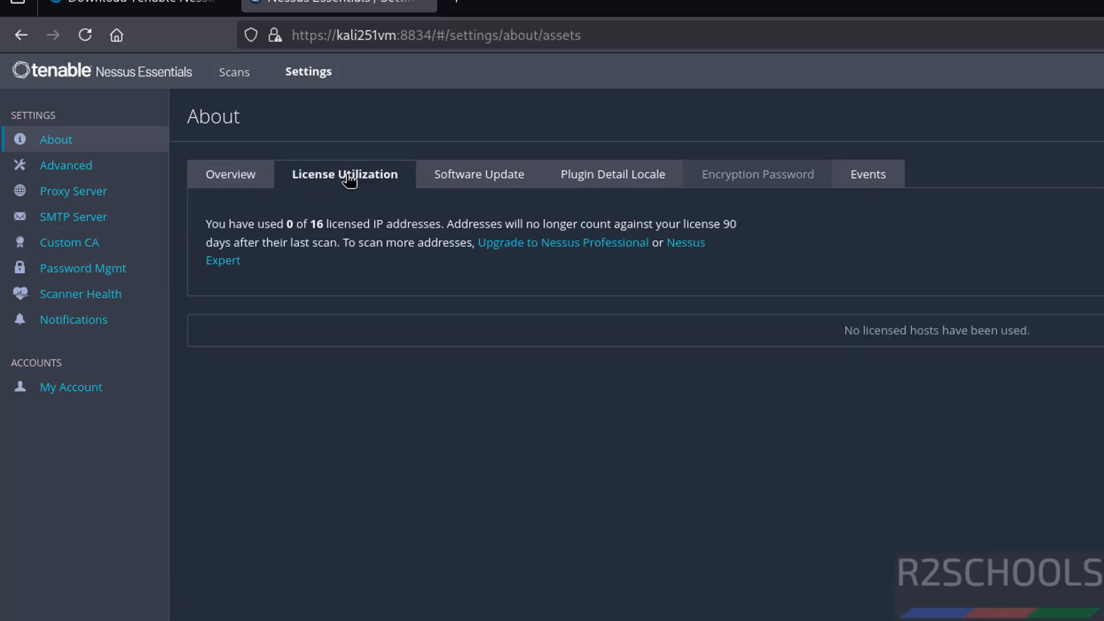
{"action": "left_click", "coordinate": [475, 182]}
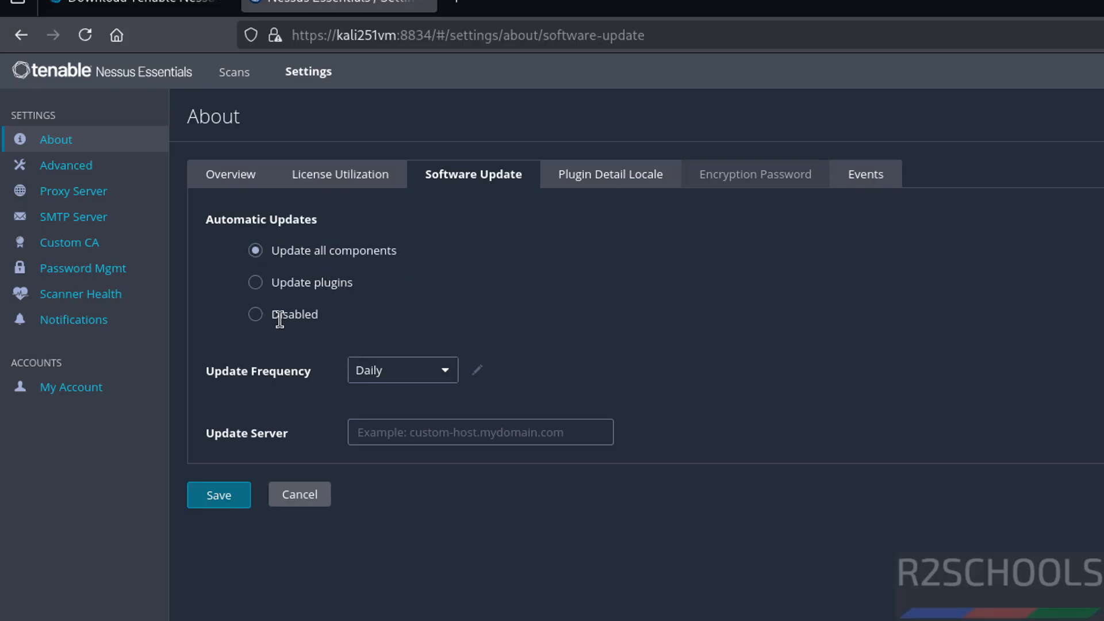
{"action": "left_click", "coordinate": [390, 372]}
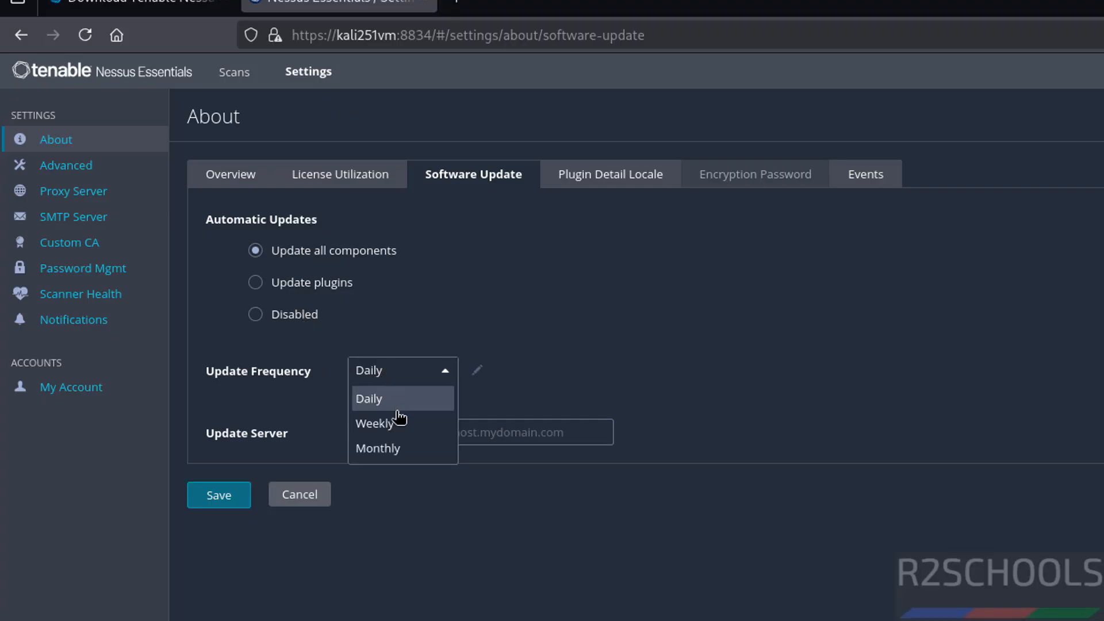
{"action": "left_click", "coordinate": [583, 369]}
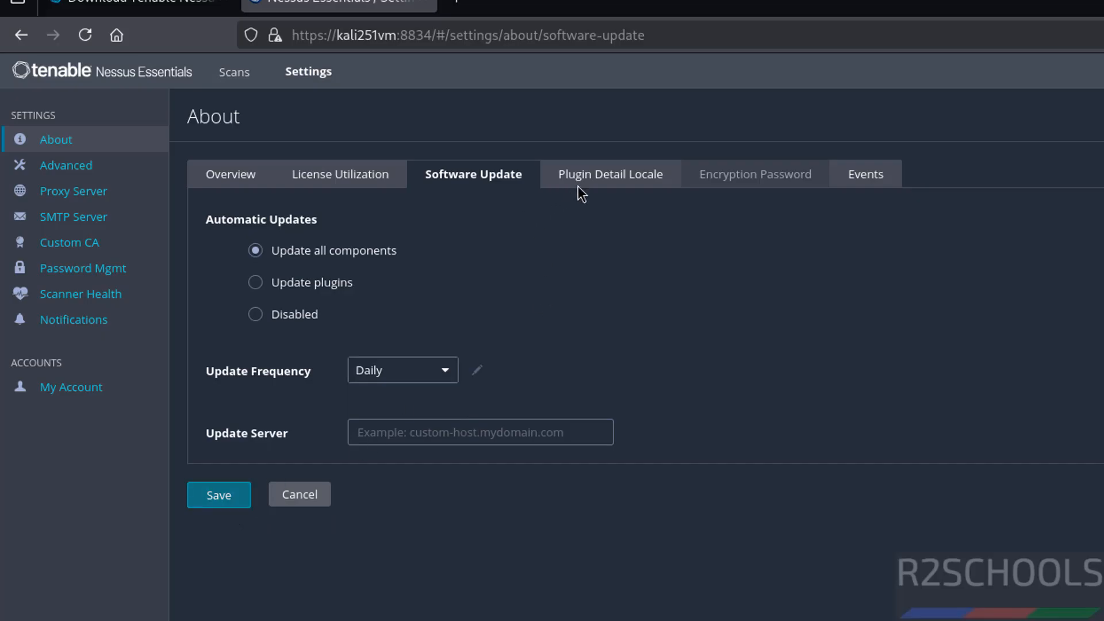
{"action": "left_click", "coordinate": [598, 180]}
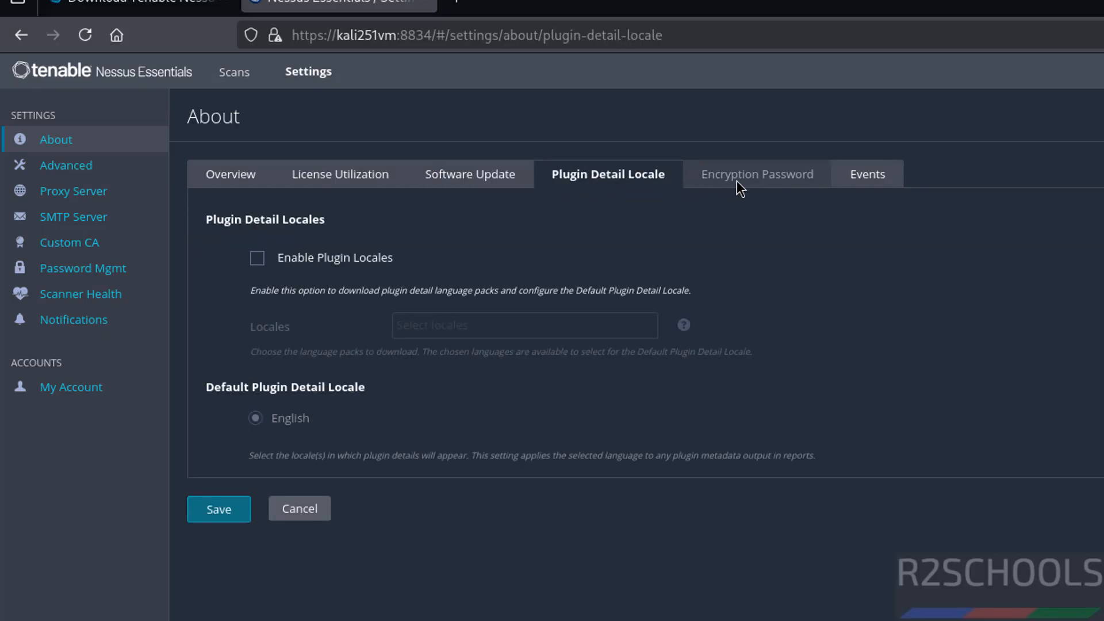
{"action": "triple_click", "coordinate": [868, 174]}
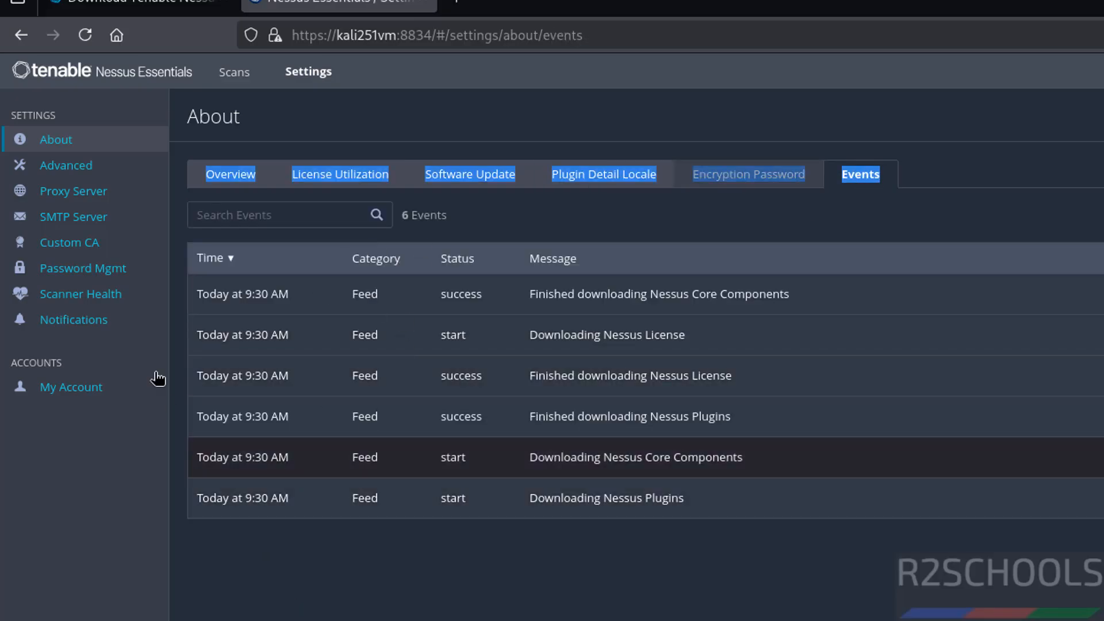
- Review the Advanced, Proxy Server, SMTP Server, Custom CA, Password Management, Scanner Health and Notifications settings
{"action": "left_click", "coordinate": [85, 176]}
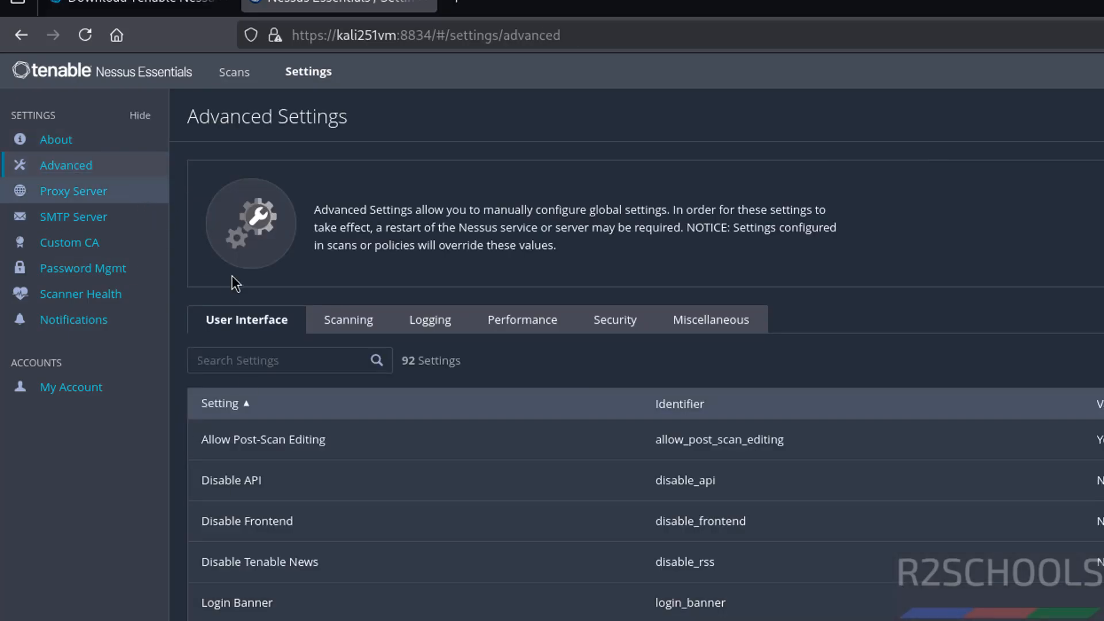
{"action": "left_click", "coordinate": [85, 196]}
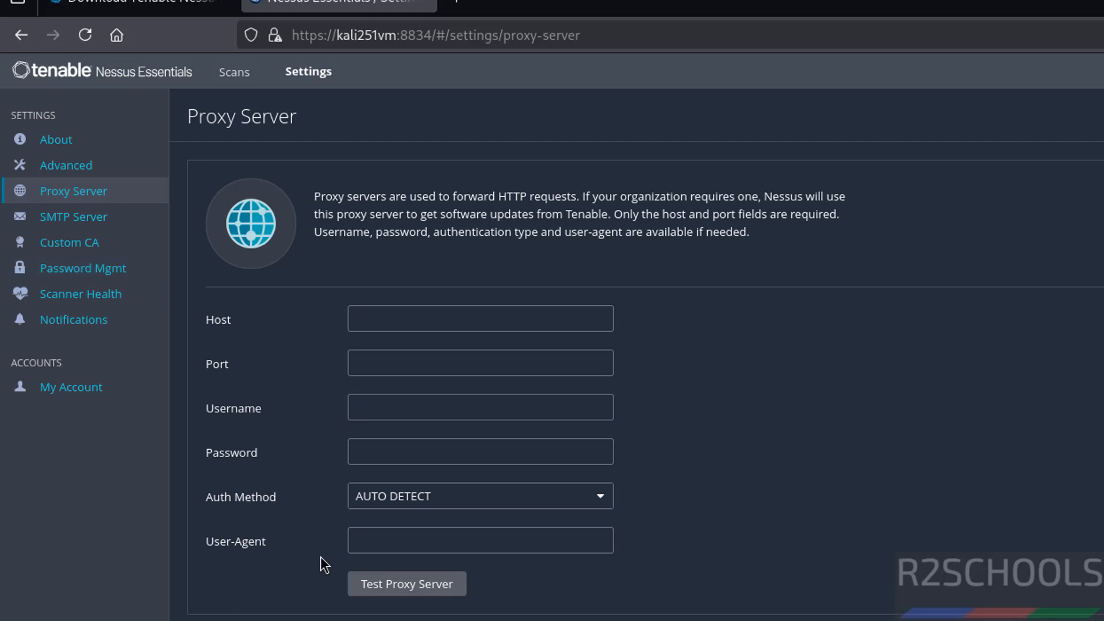
{"action": "left_click", "coordinate": [95, 224]}
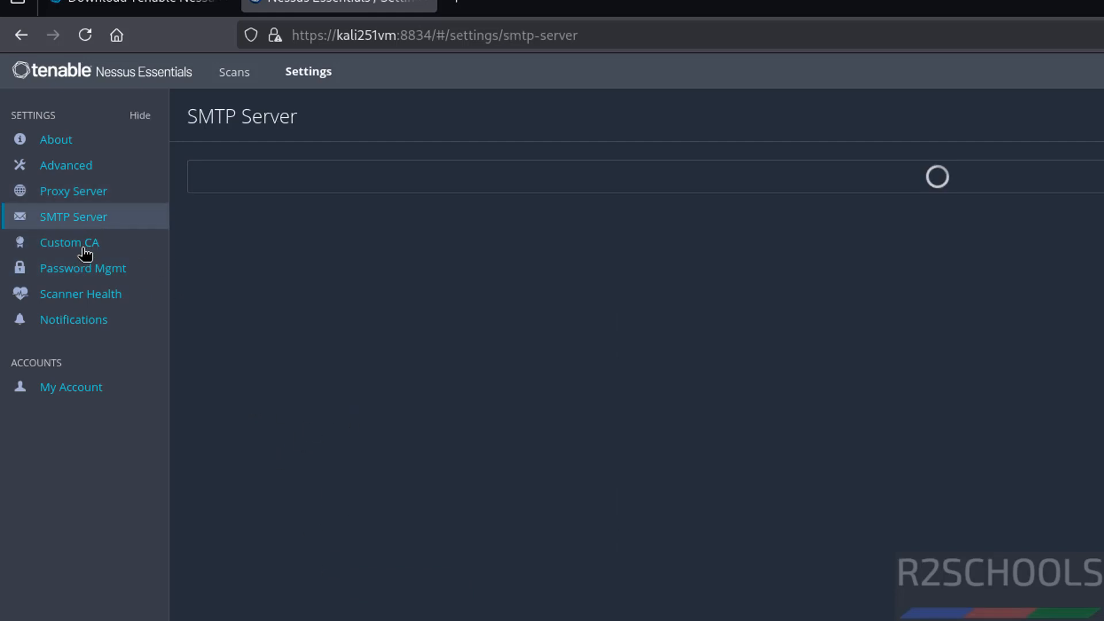
{"action": "left_click", "coordinate": [81, 253]}
{"action": "left_click", "coordinate": [81, 279]}
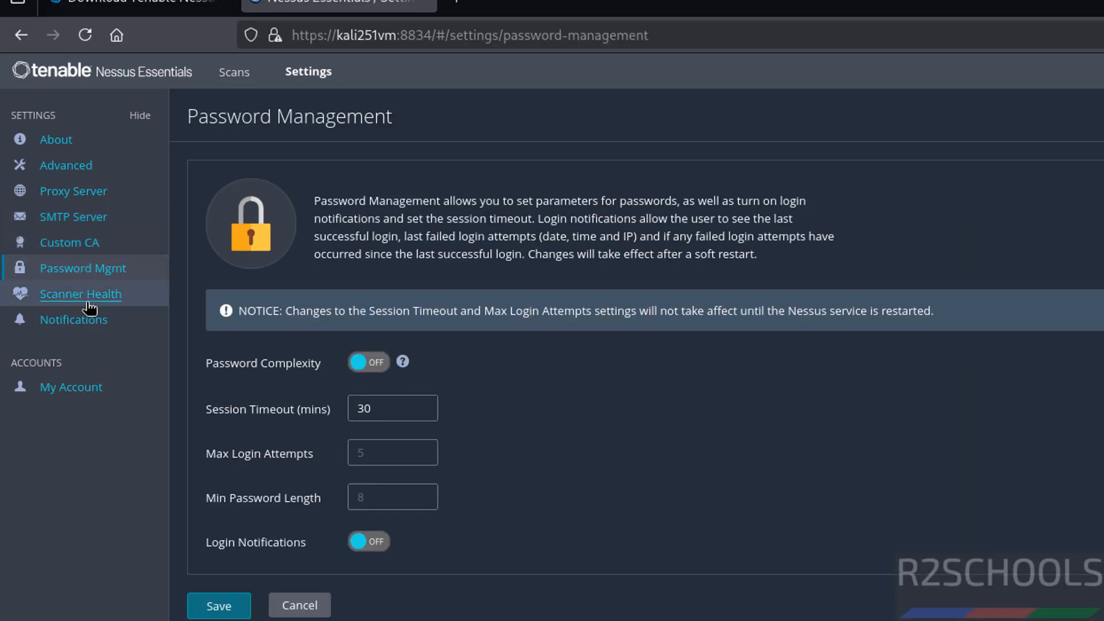
{"action": "left_click", "coordinate": [86, 300]}
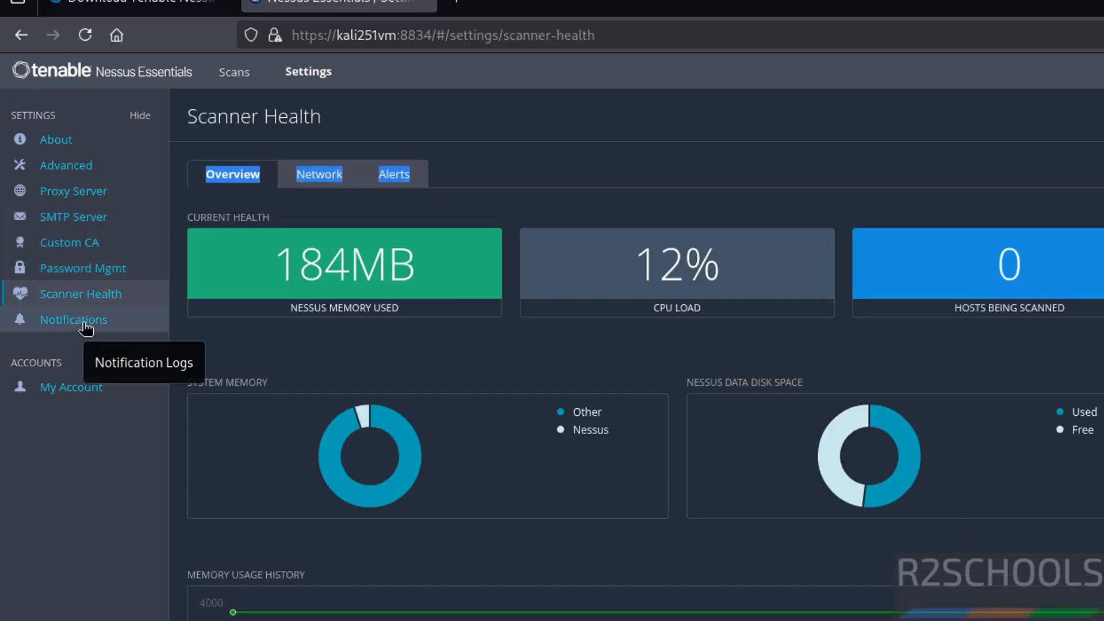
{"action": "left_click", "coordinate": [86, 329]}
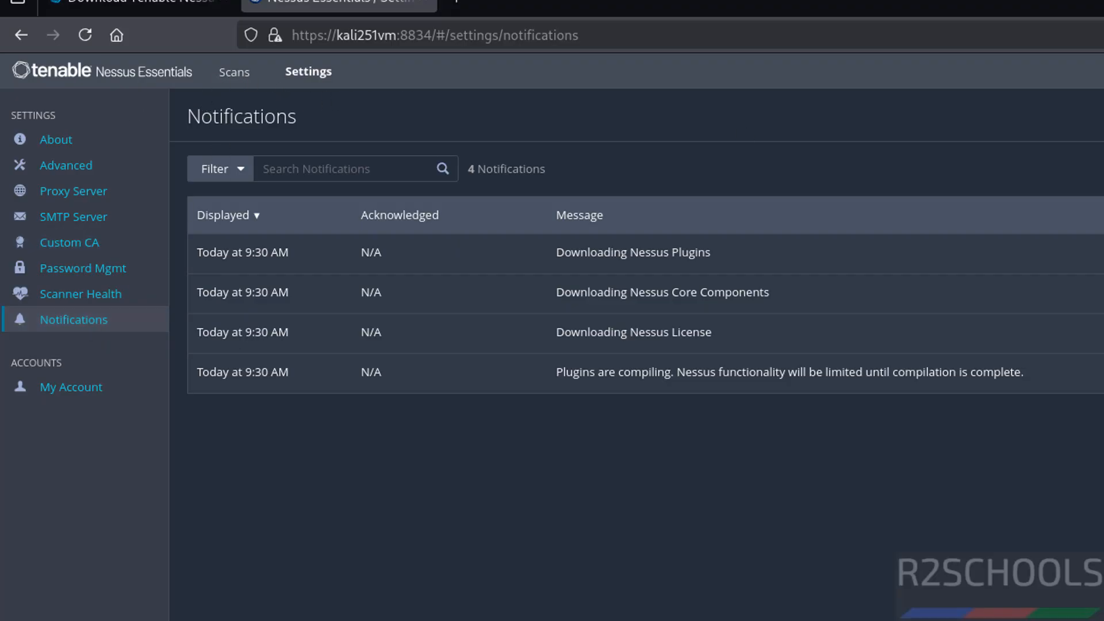
- Examine the account settings and API Keys of My Account, and return to the My Scans folder
{"action": "left_click", "coordinate": [72, 387]}
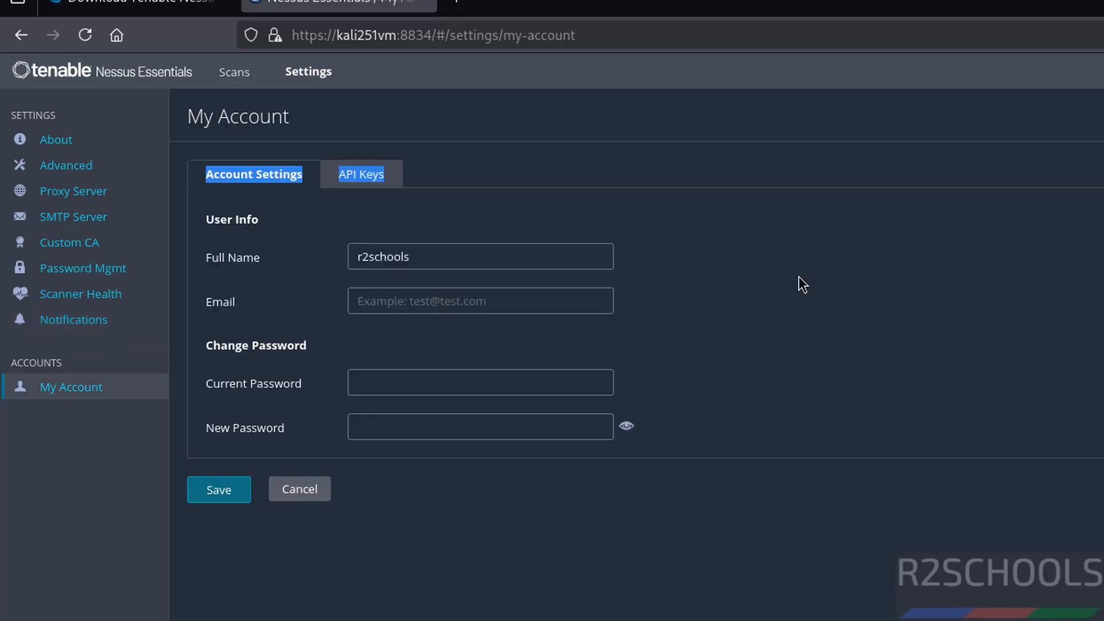
{"action": "left_click", "coordinate": [419, 296]}
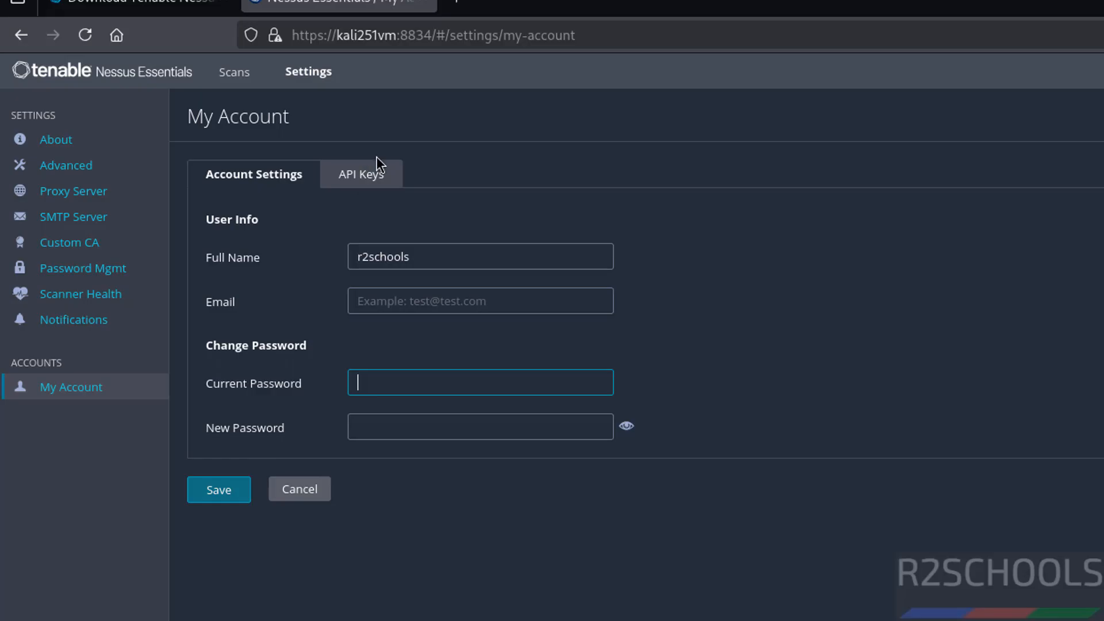
{"action": "left_click", "coordinate": [365, 190]}
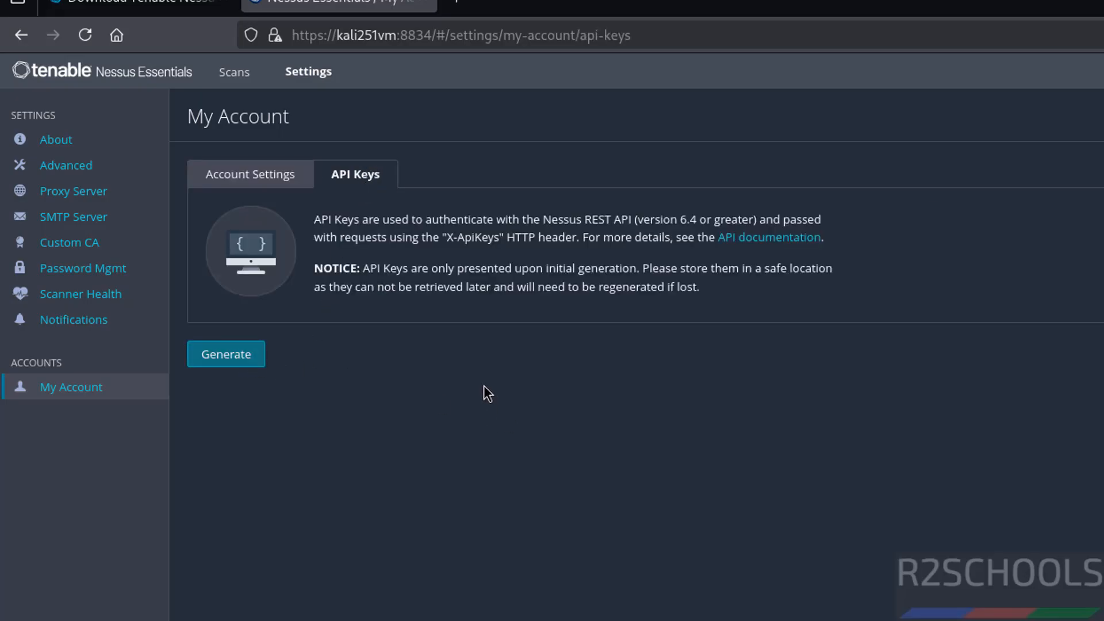
{"action": "left_click", "coordinate": [161, 74]}
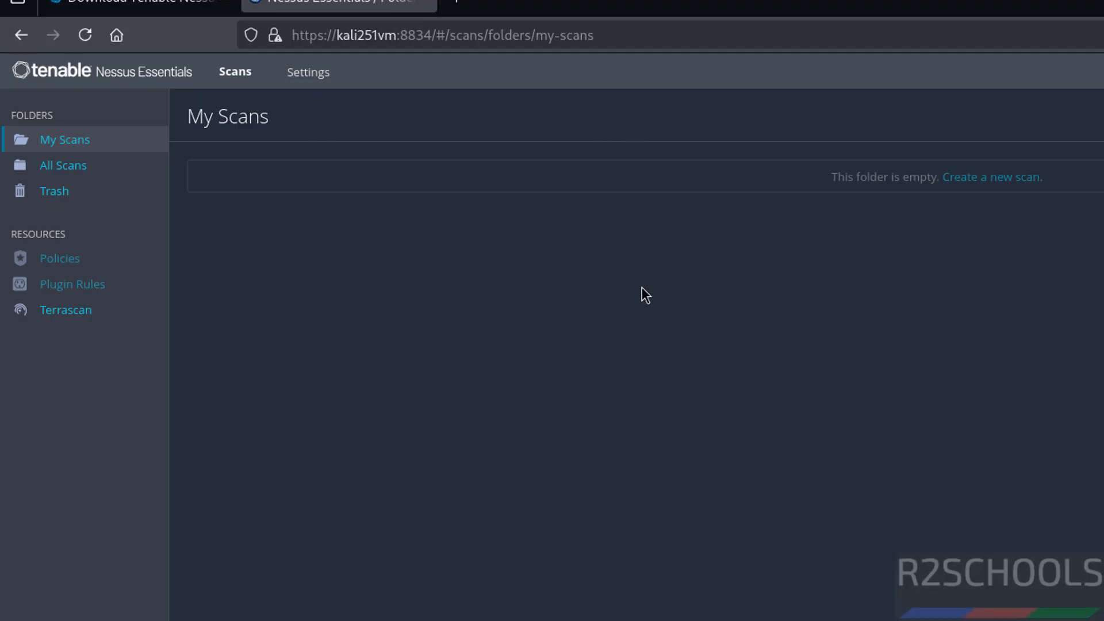
- Switch to the terminal and stop the nessusd service using systemctl with sudo, correcting the misspelled service name
{"action": "key", "text": "alt+Tab"}
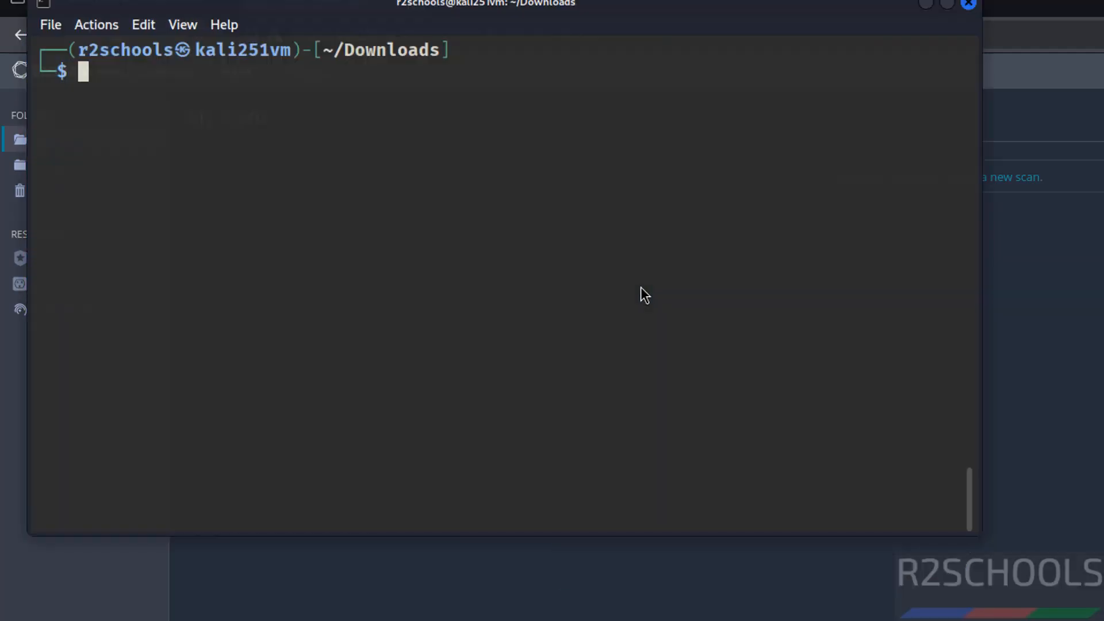
{"action": "type", "text": "sudo "}
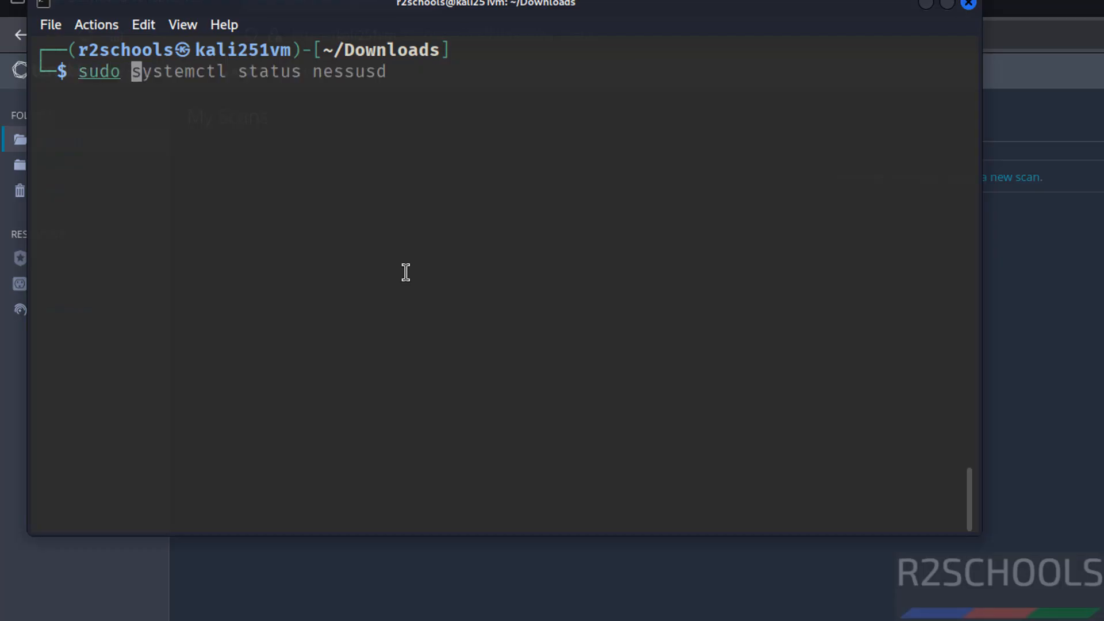
{"action": "type", "text": "systemctl "}
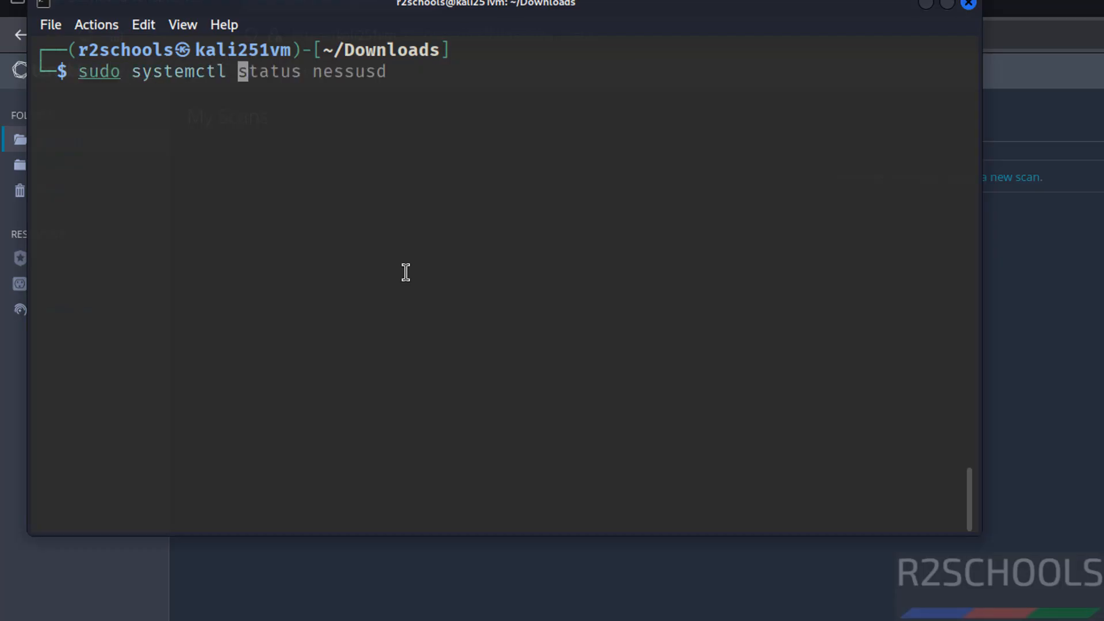
{"action": "type", "text": "stop ness"}
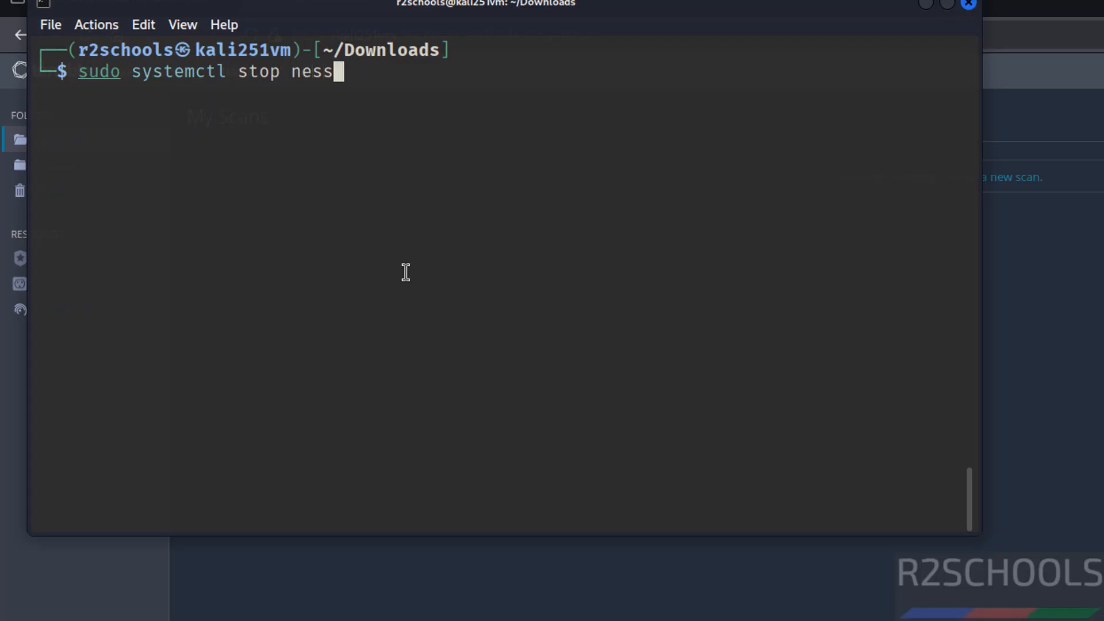
{"action": "type", "text": "susd"}
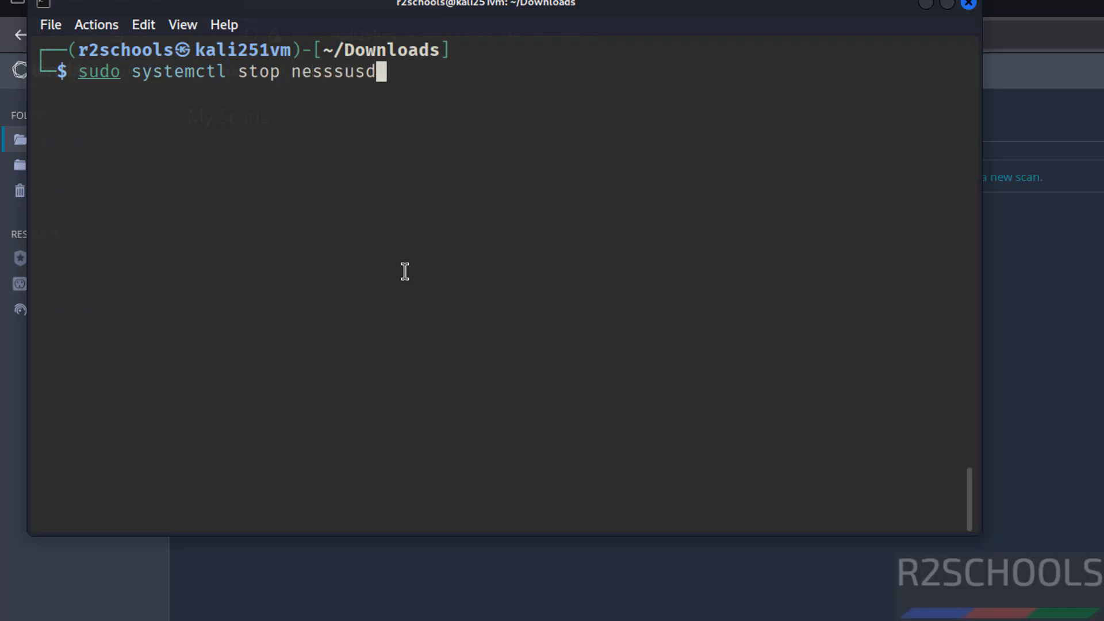
{"action": "key", "text": "Return"}
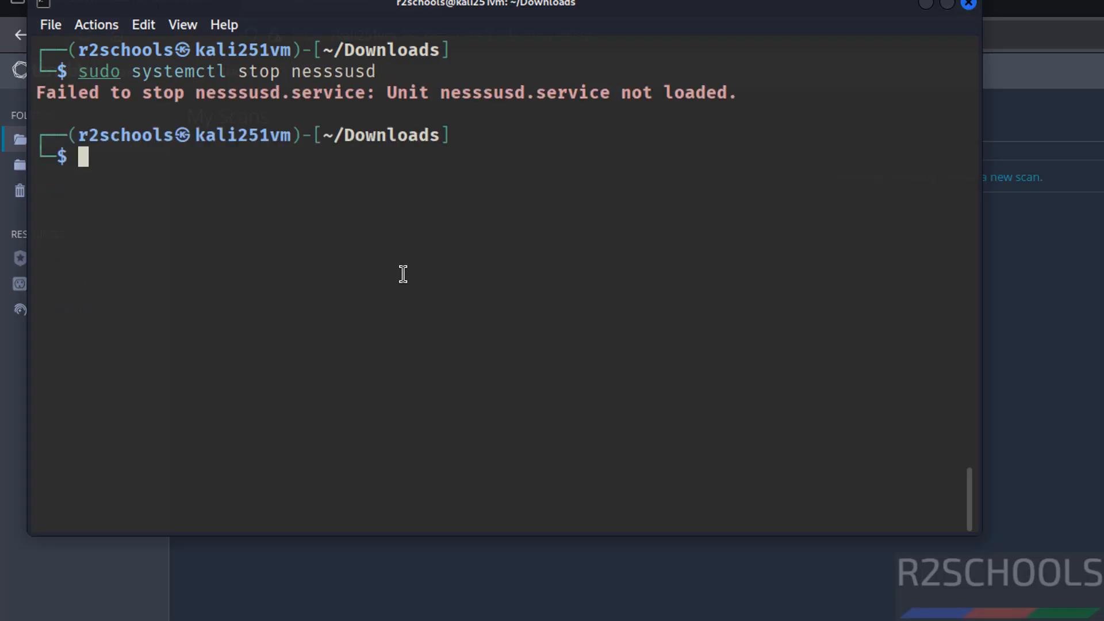
{"action": "key", "text": "Up"}
{"action": "key", "text": "Left"}
{"action": "key", "text": "Left"}
{"action": "key", "text": "Left"}
{"action": "key", "text": "BackSpace"}
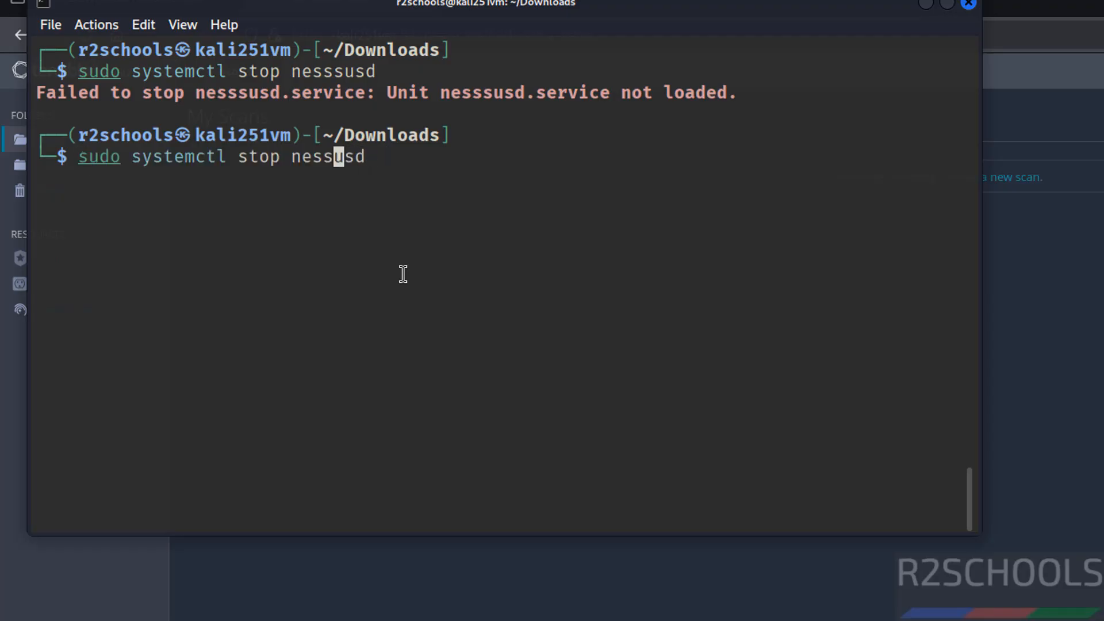
{"action": "key", "text": "Return"}
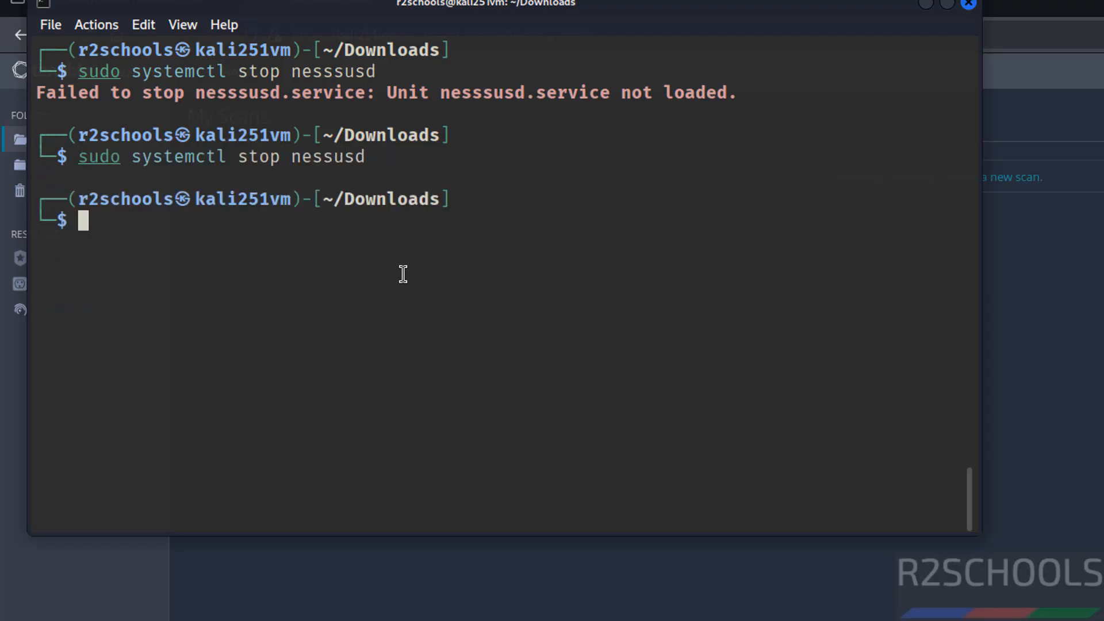
{"action": "key", "text": "Up"}
{"action": "key", "text": "Up"}
{"action": "key", "text": "Up"}
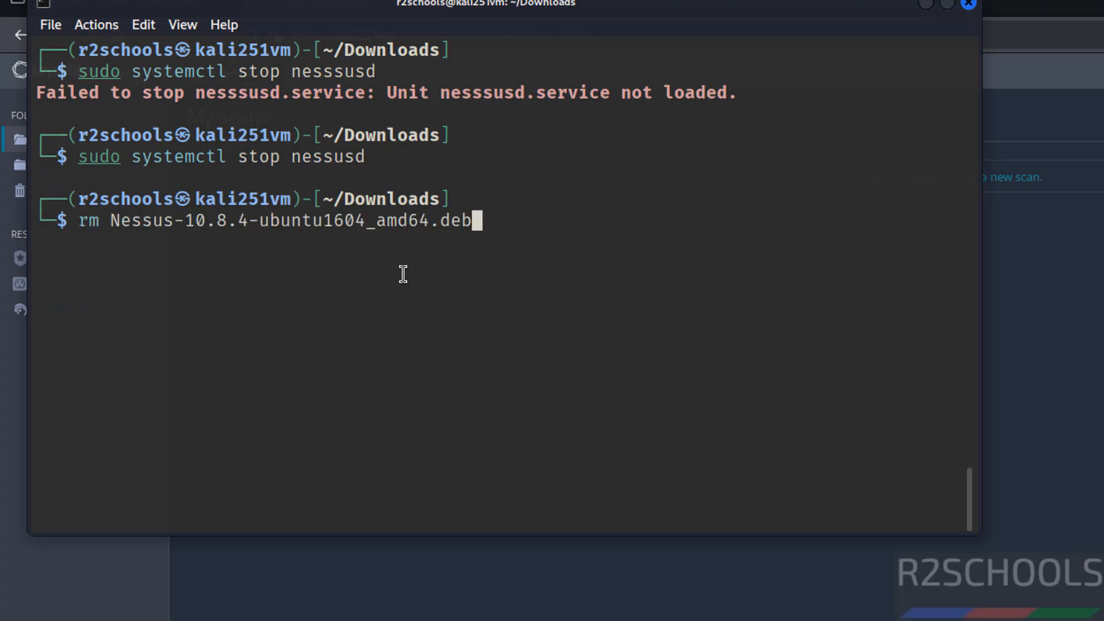
{"action": "key", "text": "Down"}
{"action": "key", "text": "Down"}
{"action": "key", "text": "Down"}
- Check the status of the nessusd service using systemctl with sudo, and exit the status output
{"action": "type", "text": "sudo"}
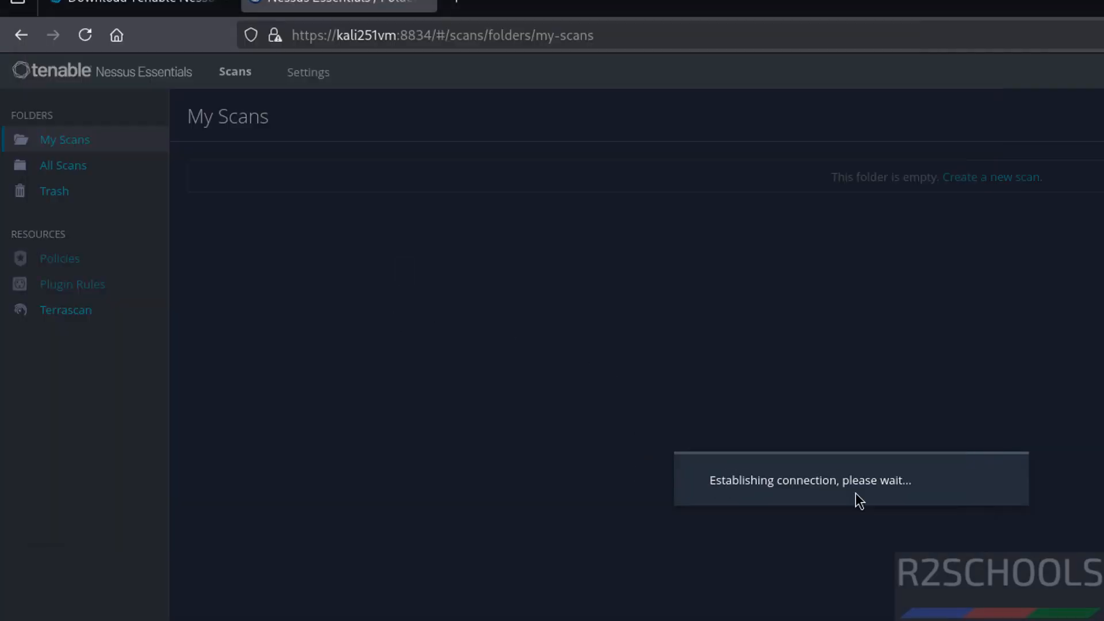
{"action": "key", "text": "alt+Tab"}
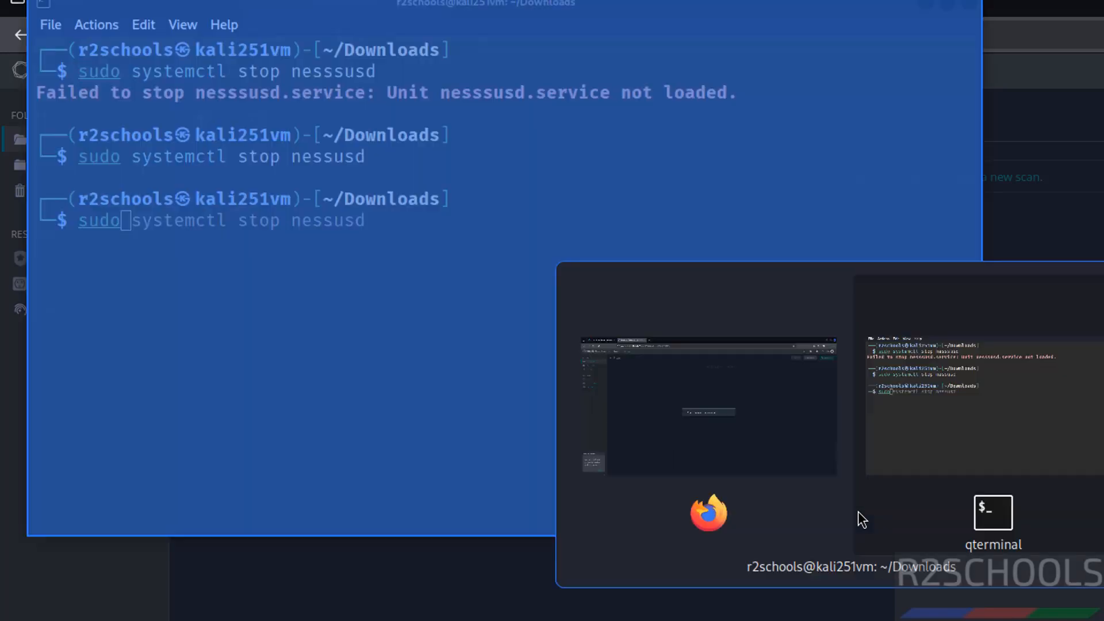
{"action": "type", "text": "systemctl "}
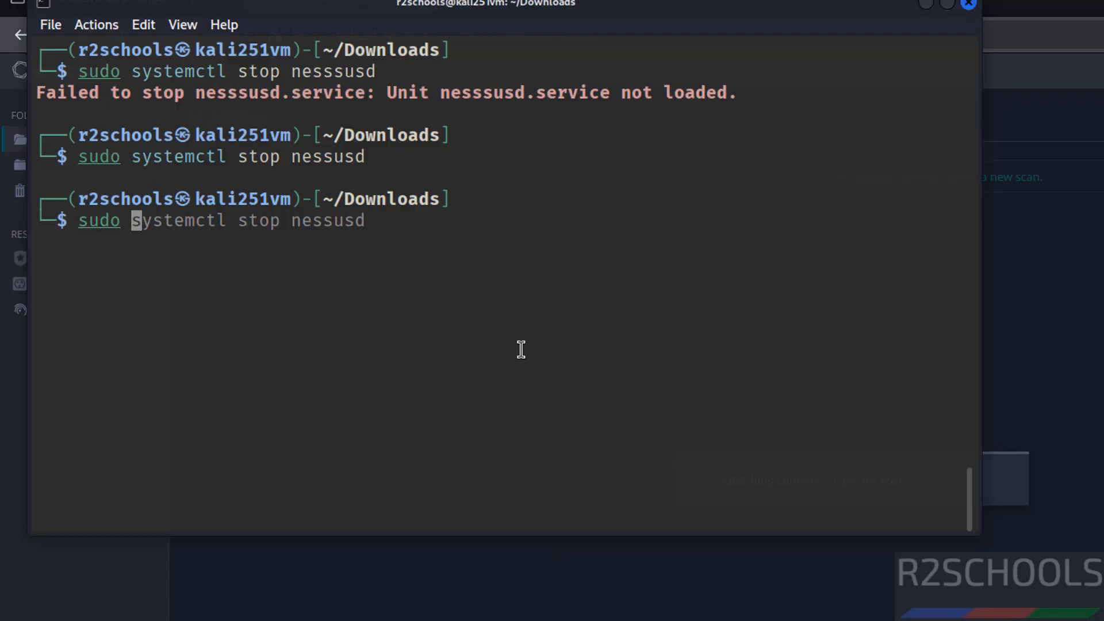
{"action": "type", "text": "statgus"}
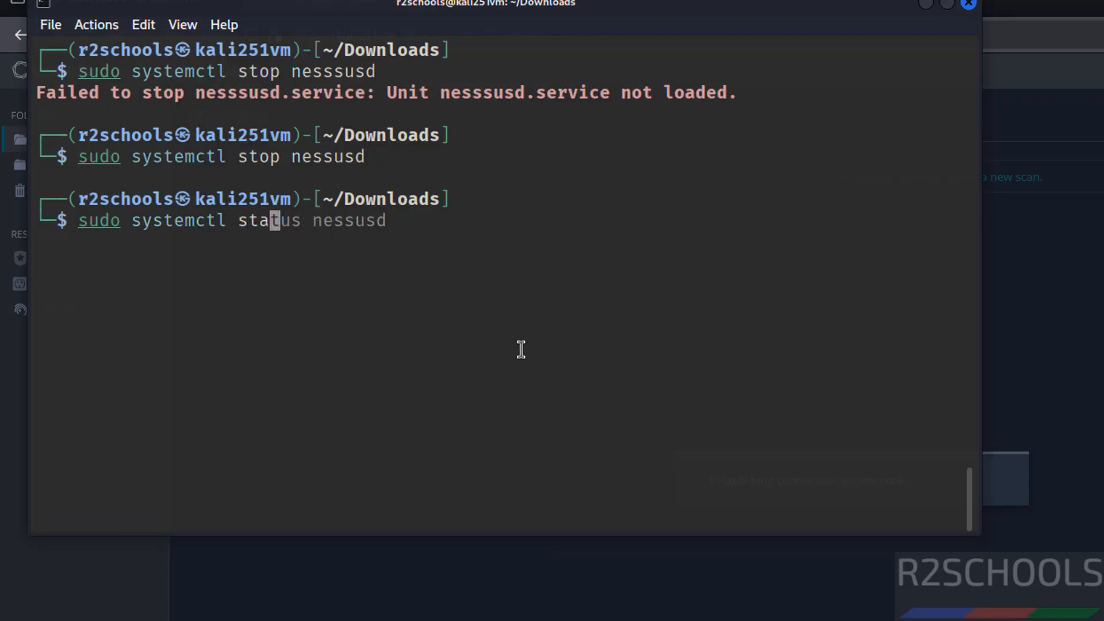
{"action": "key", "text": "BackSpace"}
{"action": "key", "text": "BackSpace"}
{"action": "key", "text": "BackSpace"}
{"action": "key", "text": "BackSpace"}
{"action": "type", "text": "y"}
{"action": "key", "text": "BackSpace"}
{"action": "type", "text": "us nessusd"}
{"action": "key", "text": "Return"}
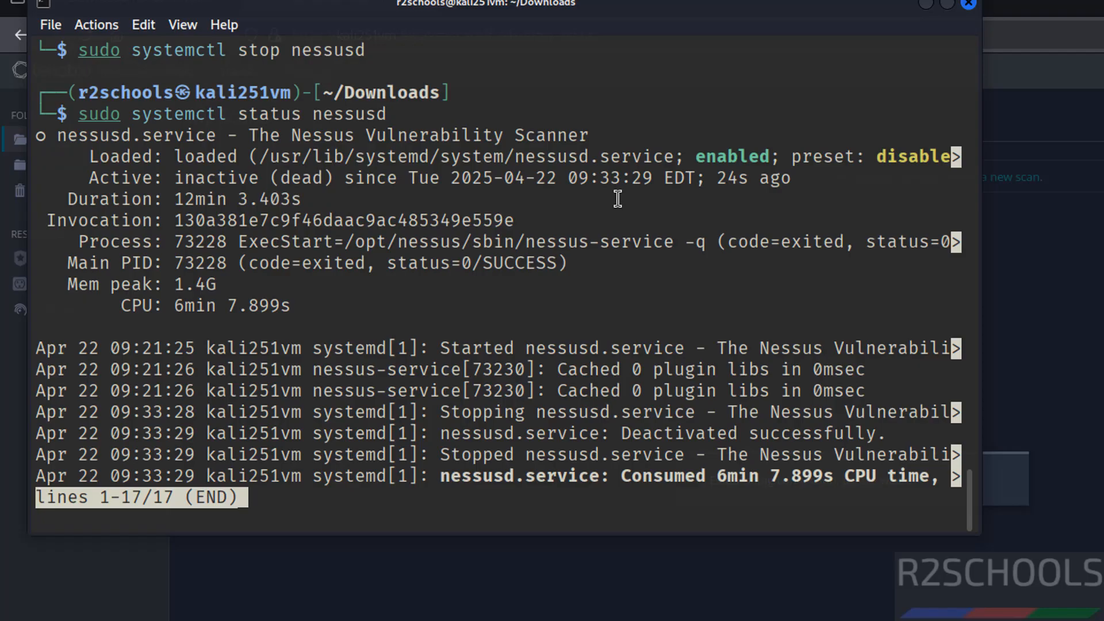
{"action": "scroll", "coordinate": [620, 199], "scroll_direction": "down", "scroll_amount": 2}
{"action": "key", "text": "q"}
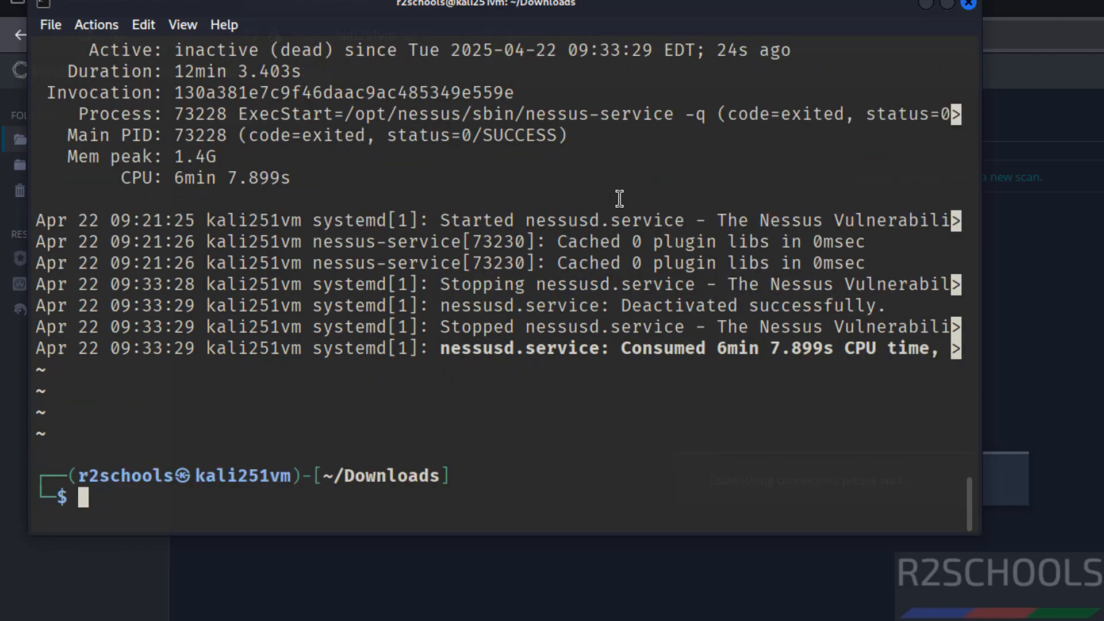
- Clear the terminal and start the nessusd service using systemctl with sudo
{"action": "key", "text": "ctrl+l"}
{"action": "type", "text": "sudo"}
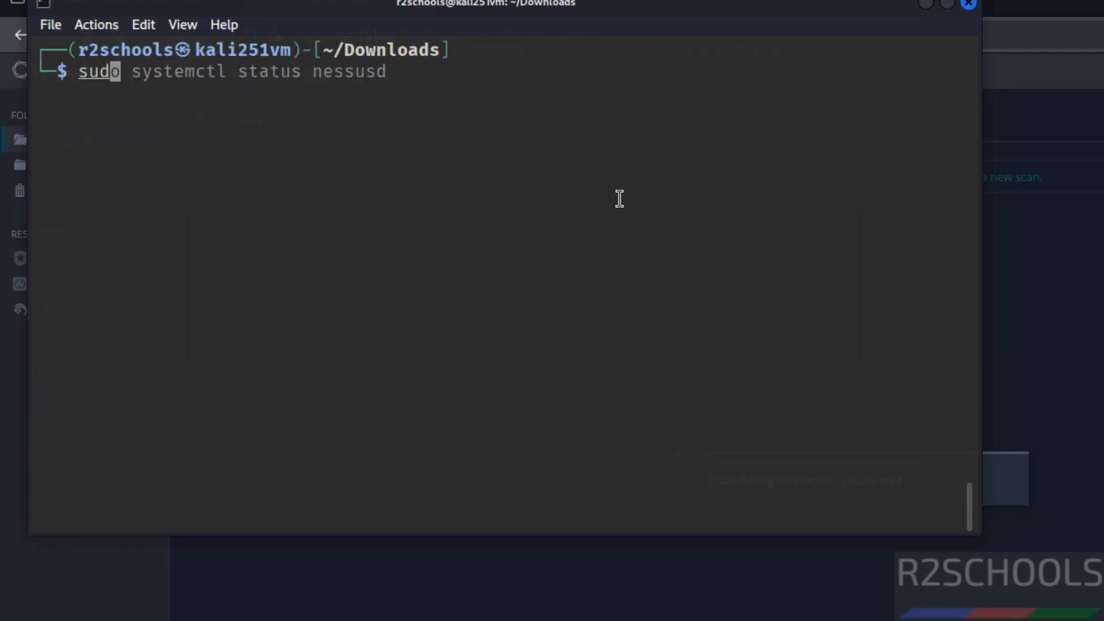
{"action": "key", "text": "alt+Tab"}
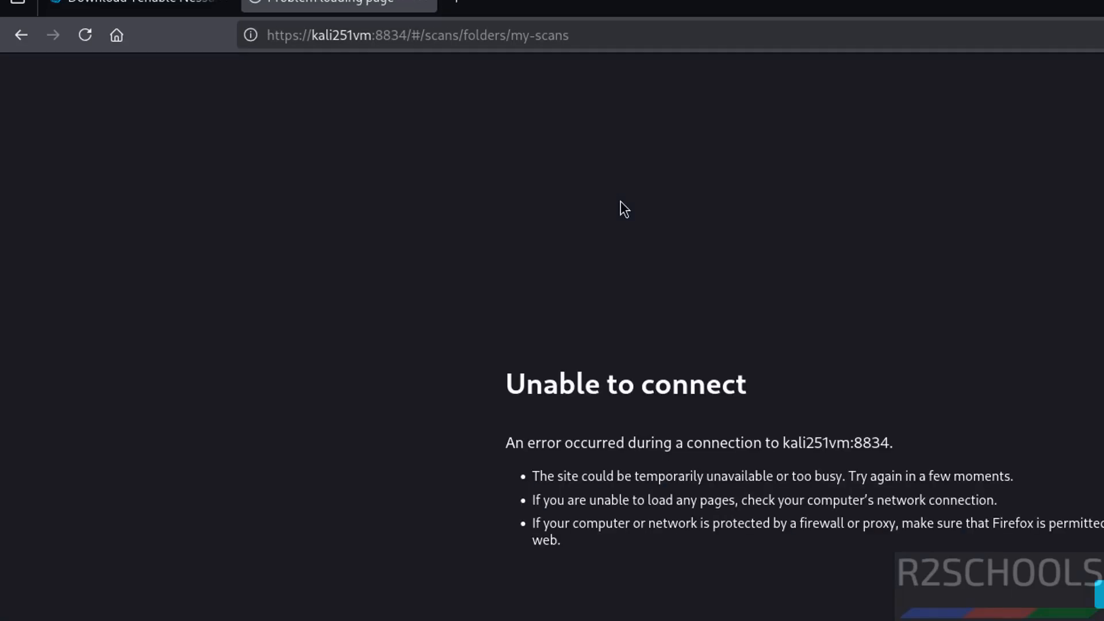
{"action": "key", "text": "alt+Tab"}
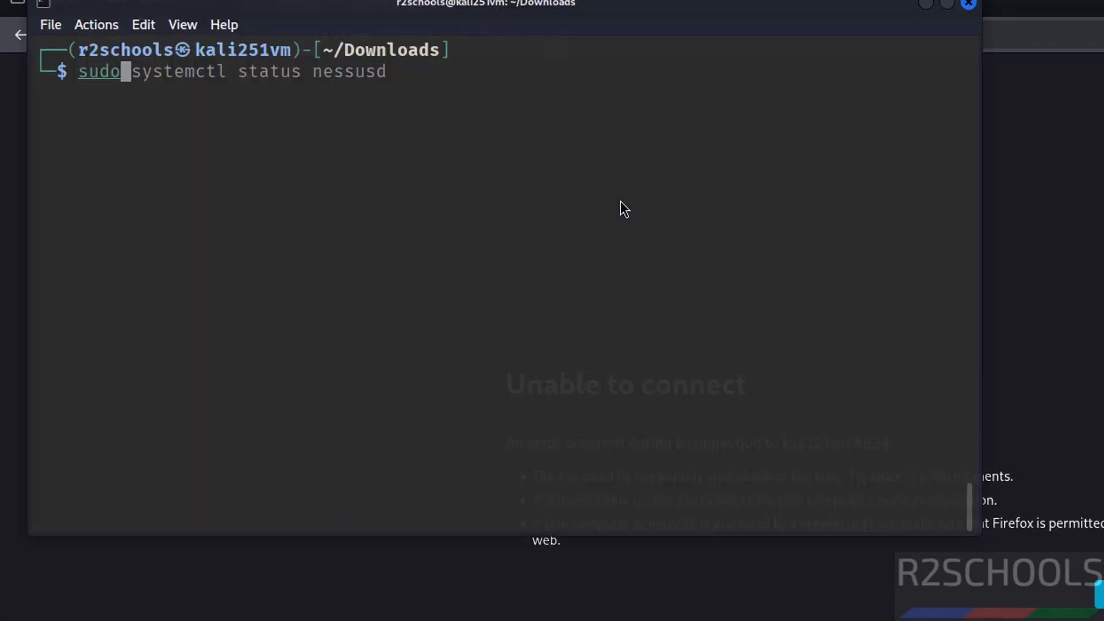
{"action": "type", "text": "systemclt"}
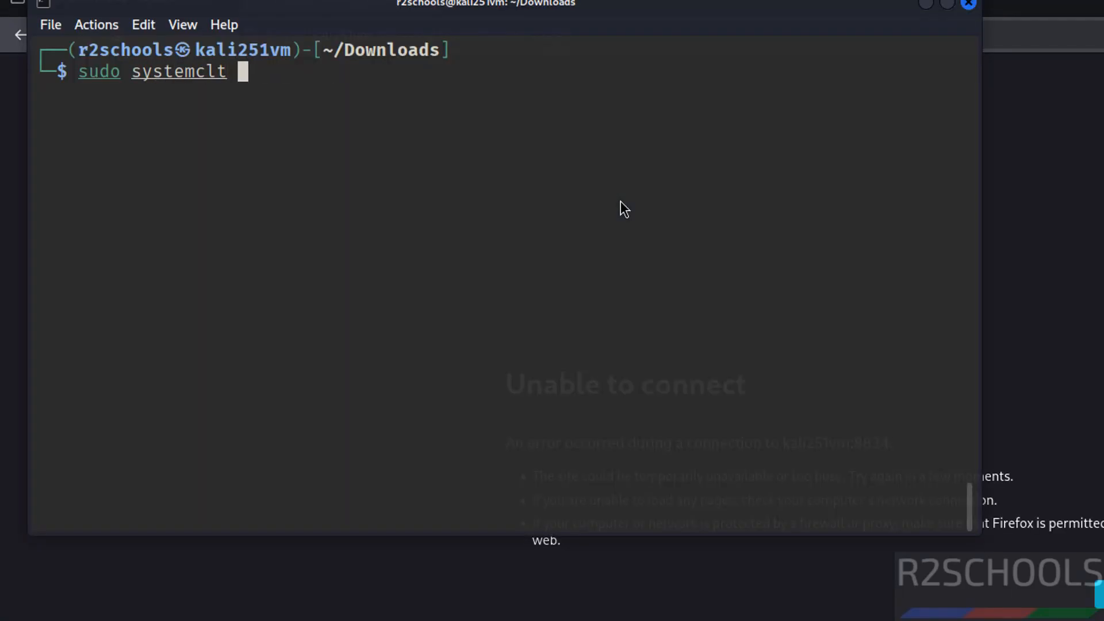
{"action": "key", "text": "BackSpace"}
{"action": "key", "text": "BackSpace"}
{"action": "key", "text": "BackSpace"}
{"action": "type", "text": "tl star"}
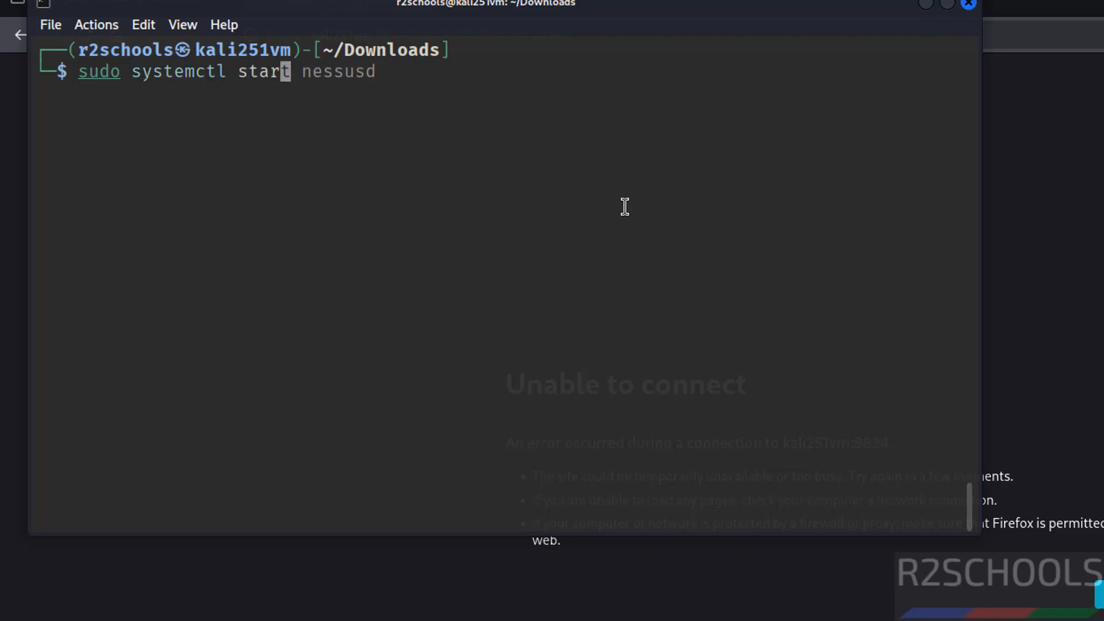
{"action": "type", "text": "t nessusd"}
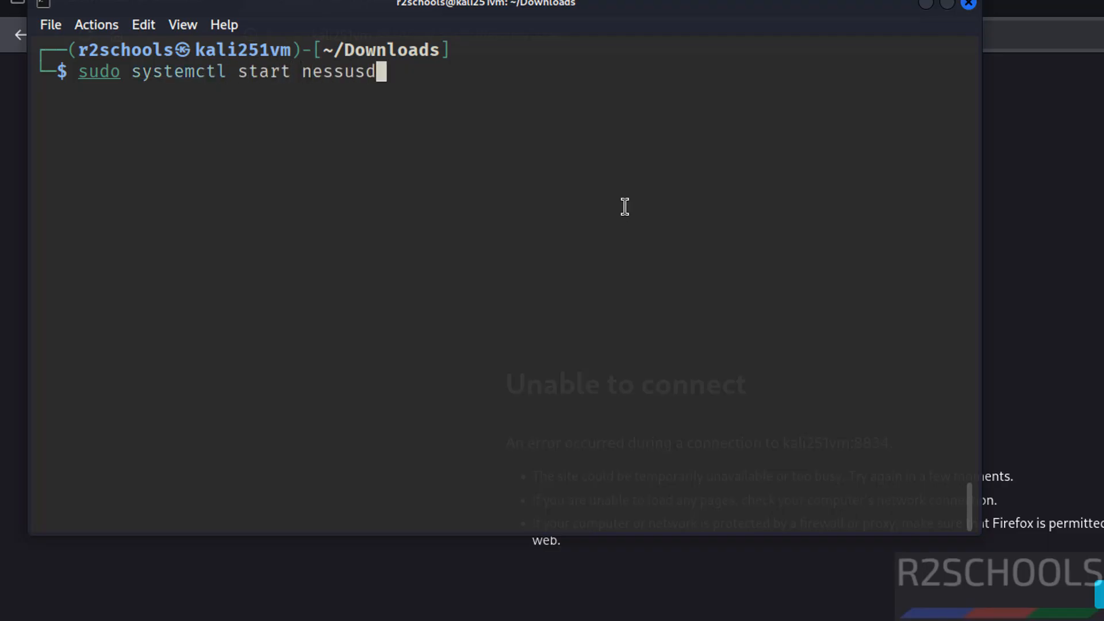
{"action": "key", "text": "Return"}
- Switch to Firefox, reload the Nessus page and sign in with the account username and password, declining to save the login
{"action": "key", "text": "alt+Tab"}
{"action": "key", "text": "F5"}
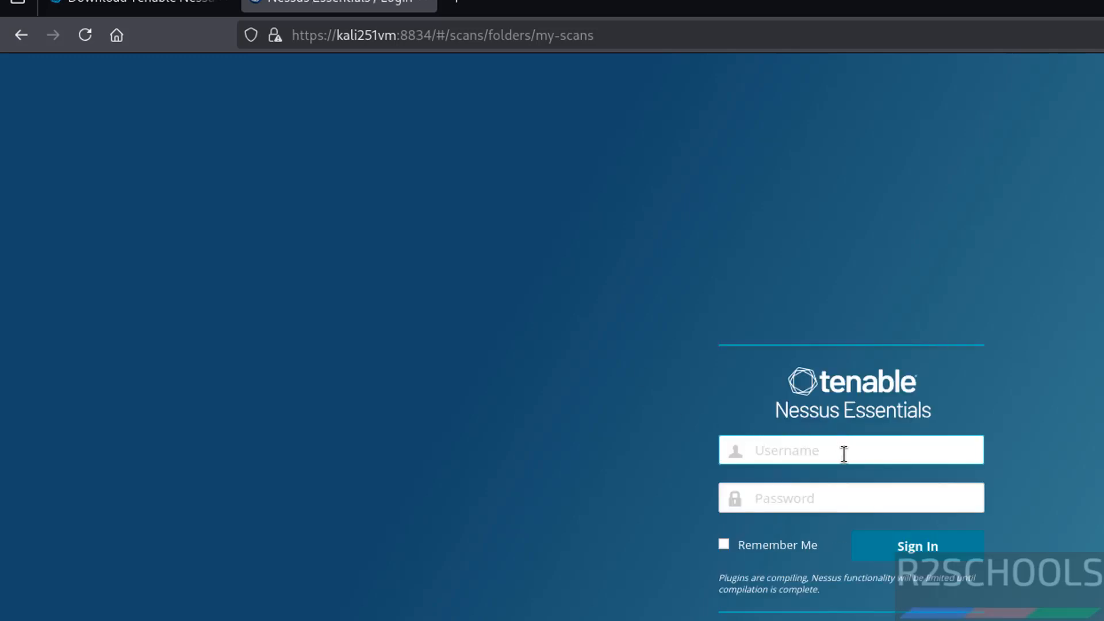
{"action": "type", "text": "r2schools"}
{"action": "key", "text": "Tab"}
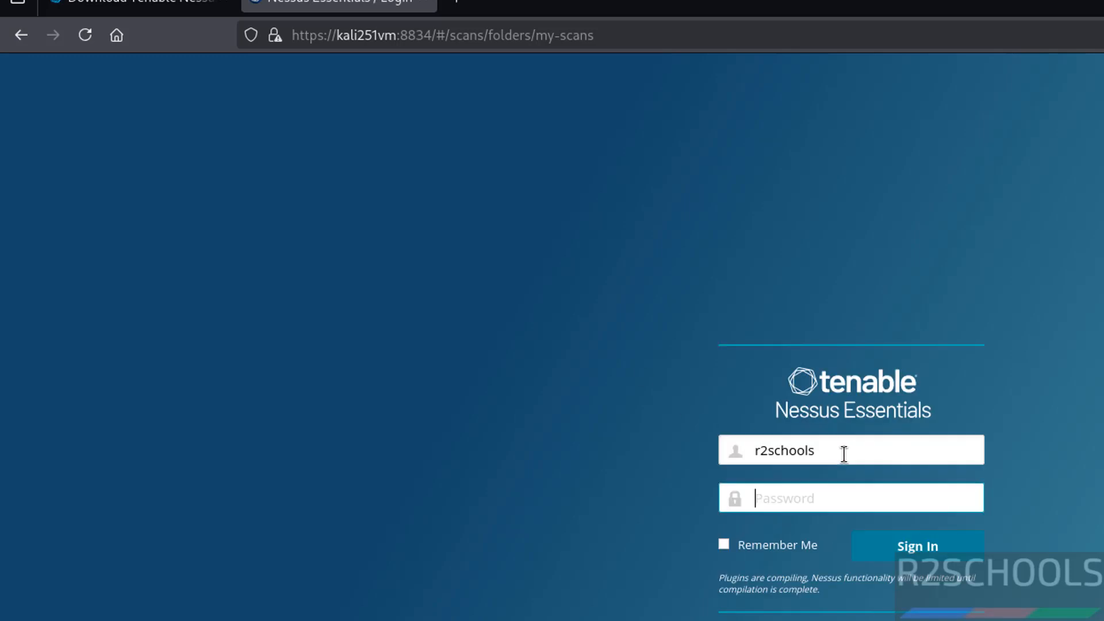
{"action": "type", "text": "•••••••••"}
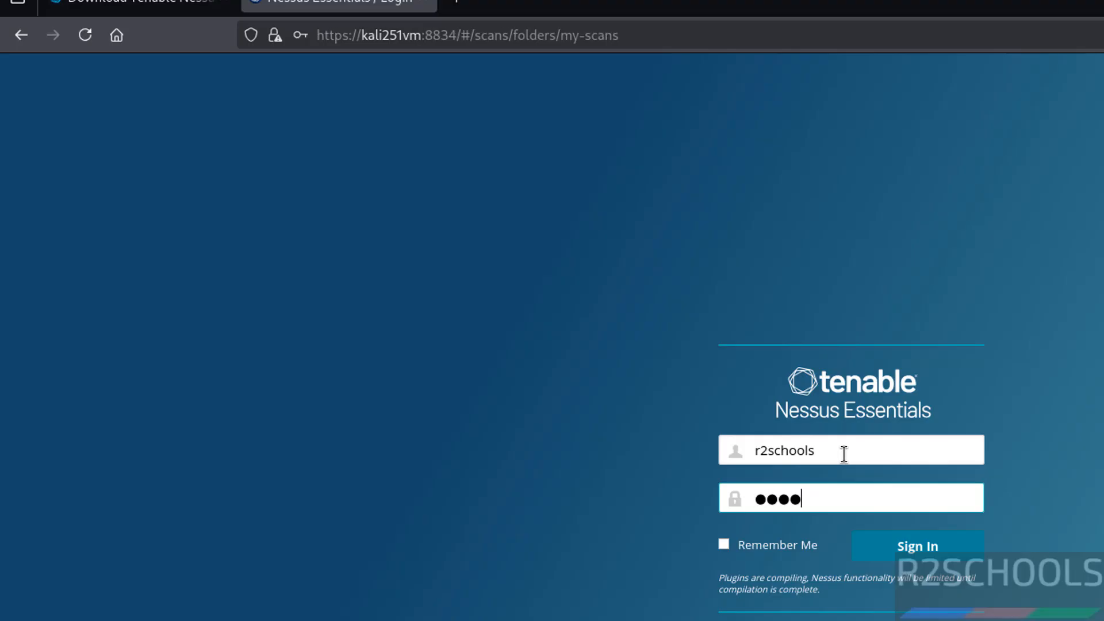
{"action": "key", "text": "Return"}
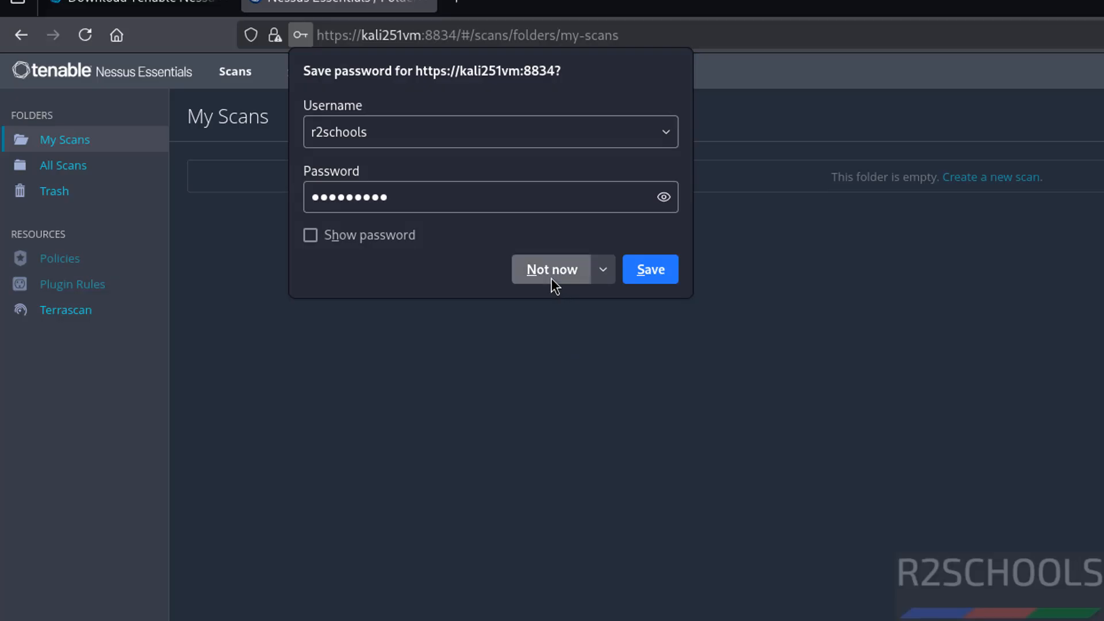
{"action": "left_click", "coordinate": [551, 278]}
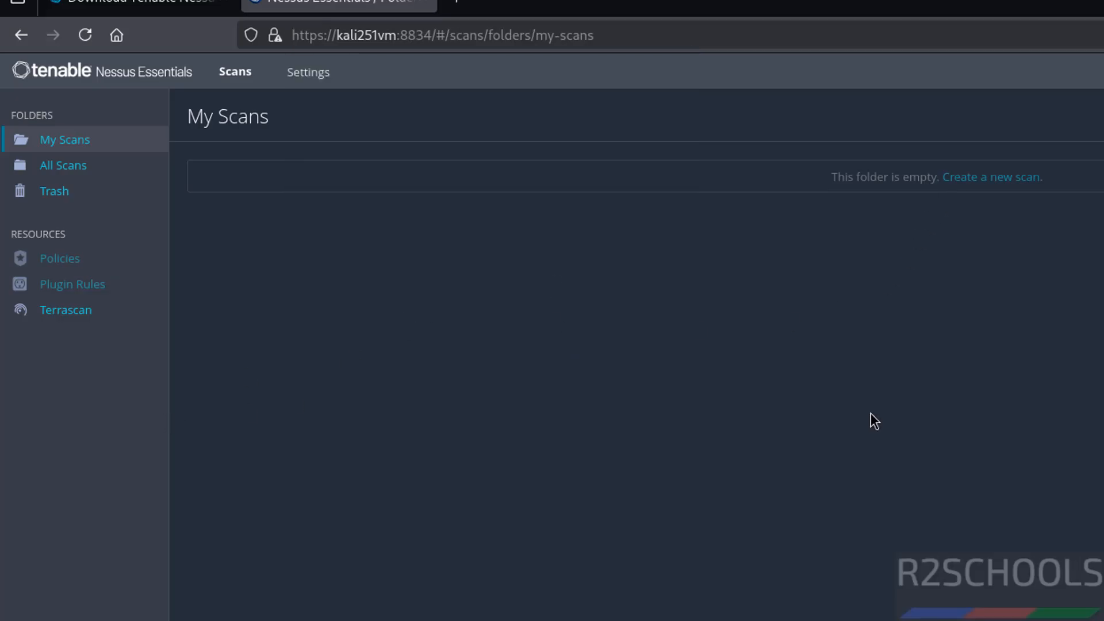